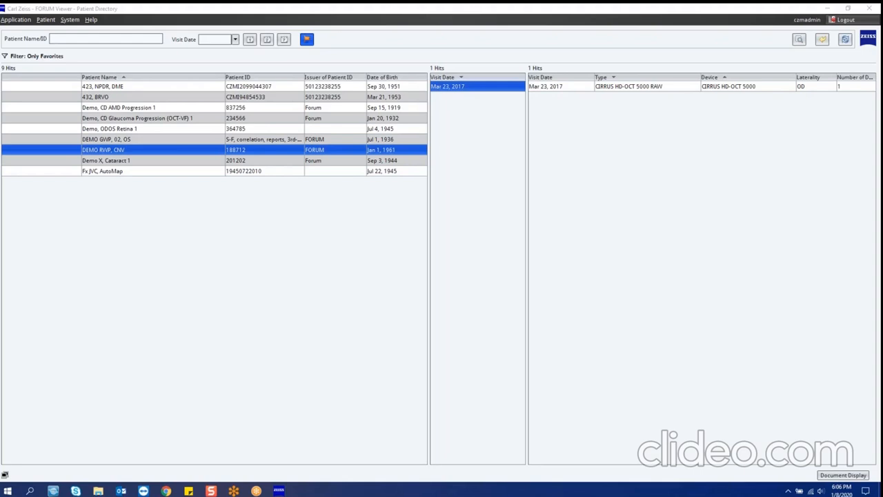
Step: Open the CD AMD progression demo patient and start the Macular Thickness Analysis from Retina Workplace
double_click(153, 109)
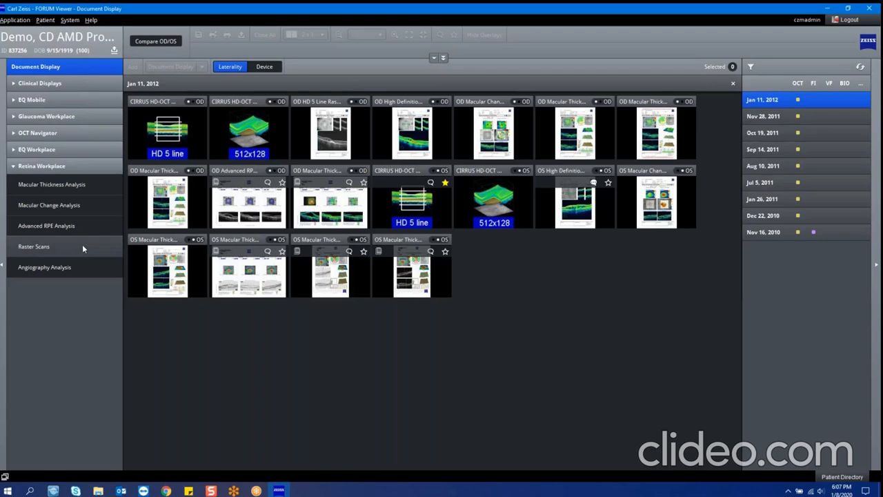
left_click(67, 187)
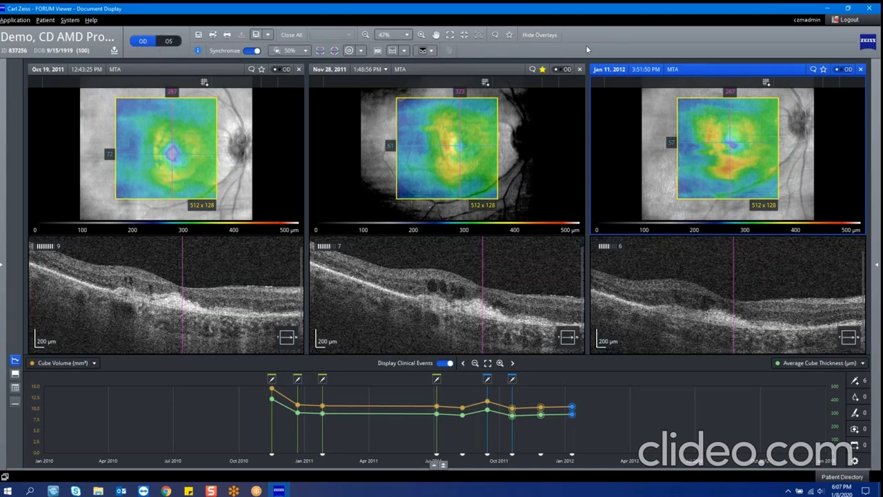
Step: Browse the synchronized B-scans through the Oct 19, 2011 exam, including starting and pausing their automatic playback
left_click(238, 287)
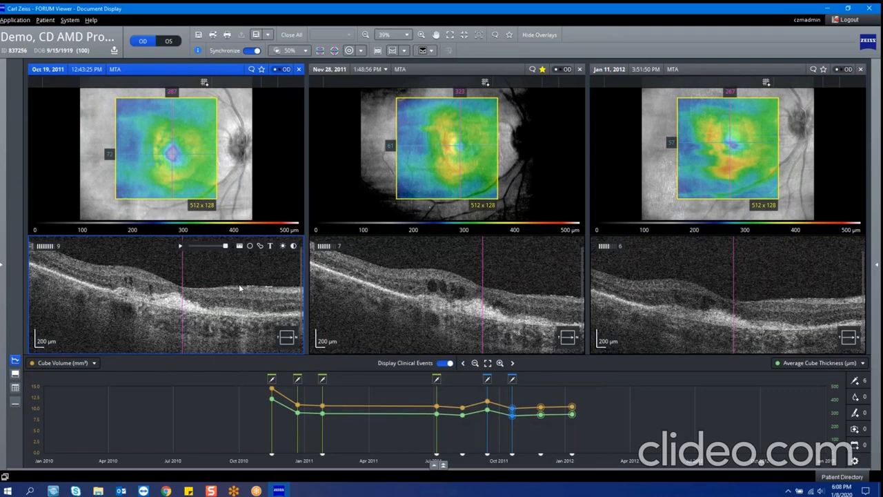
scroll(239, 283, "down", 6)
scroll(240, 287, "down", 8)
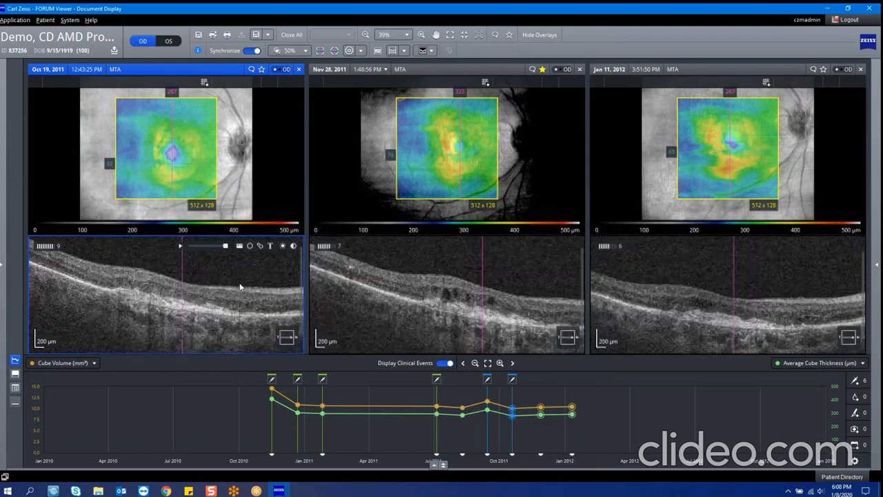
scroll(241, 287, "down", 15)
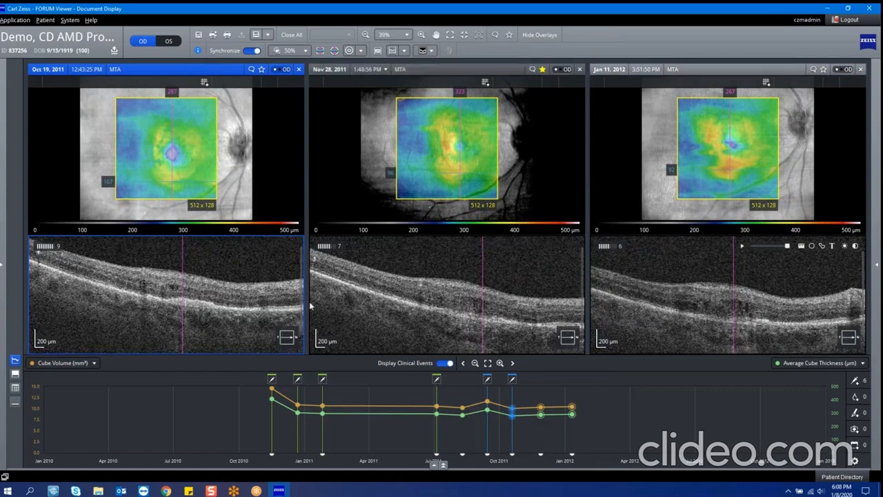
scroll(117, 300, "up", 10)
scroll(117, 300, "up", 3)
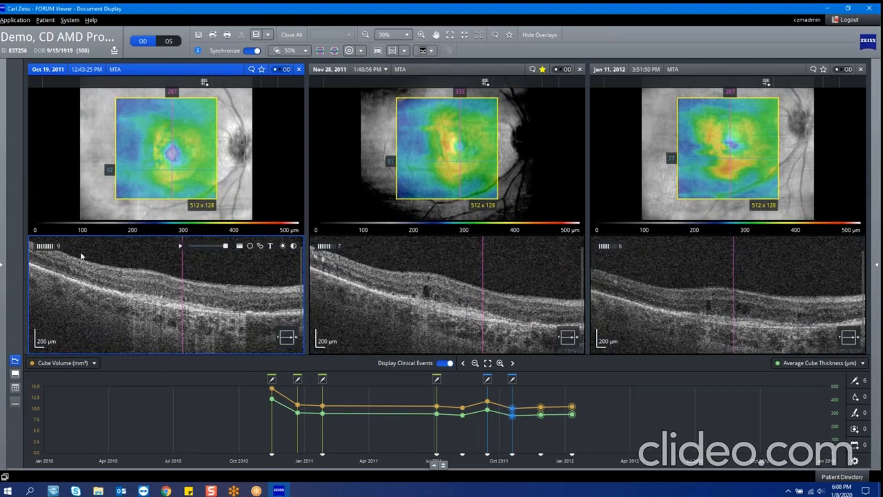
left_click(180, 246)
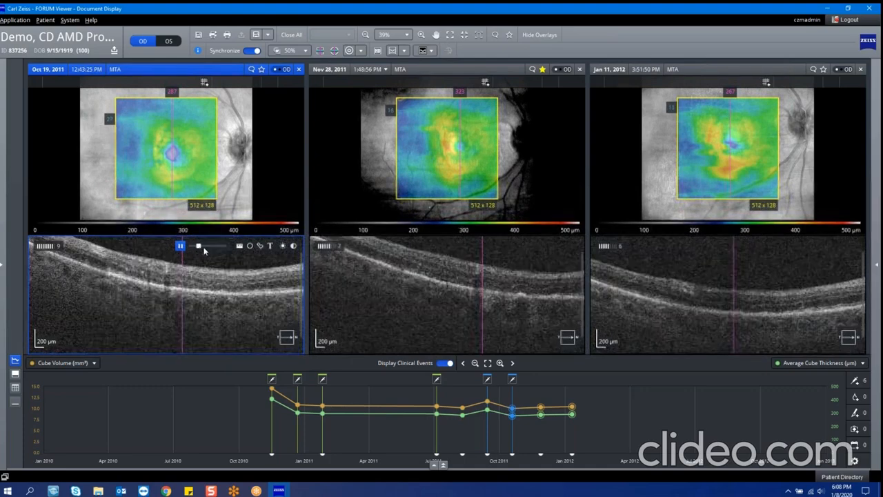
left_click(181, 246)
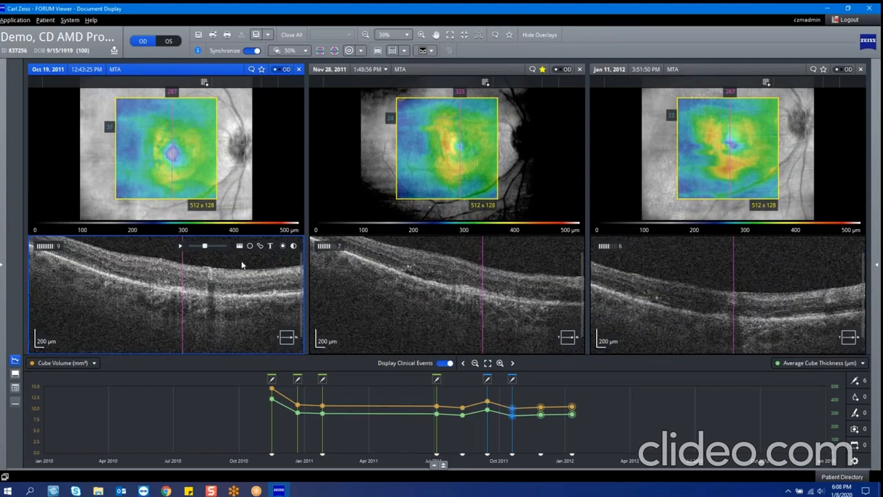
Step: Draw a caliper measurement about 2.59 mm long across the Oct 19, 2011 B-scan and delete it
left_click(241, 246)
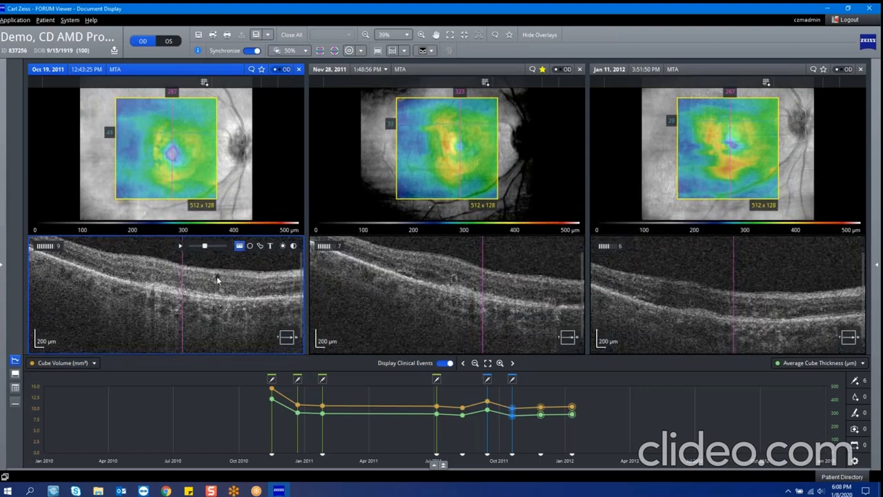
left_click_drag(222, 274, 210, 289)
left_click_drag(210, 283, 109, 296)
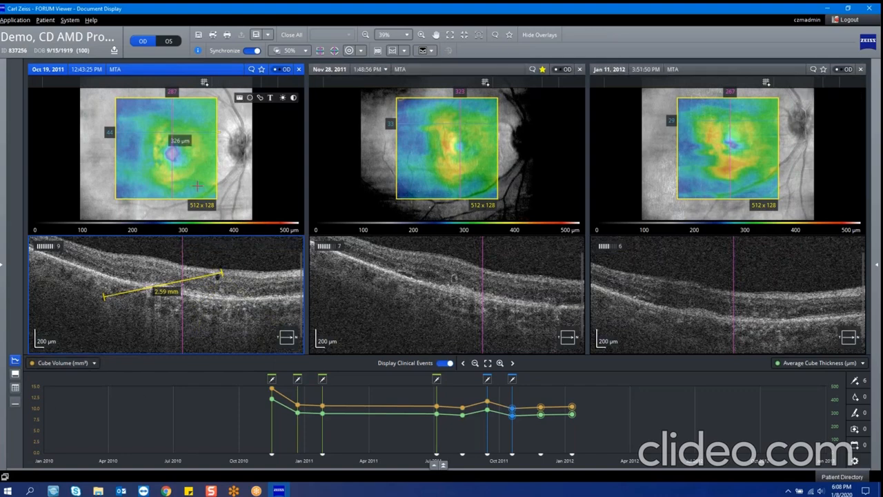
right_click(190, 275)
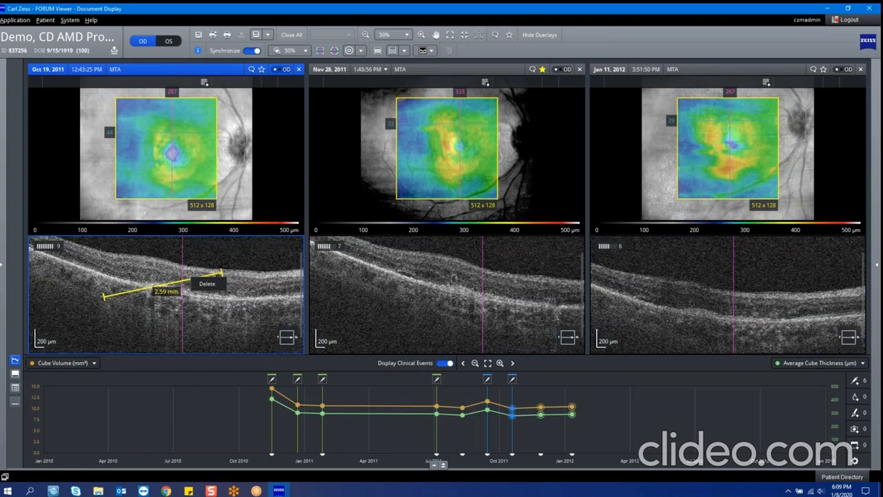
left_click(205, 283)
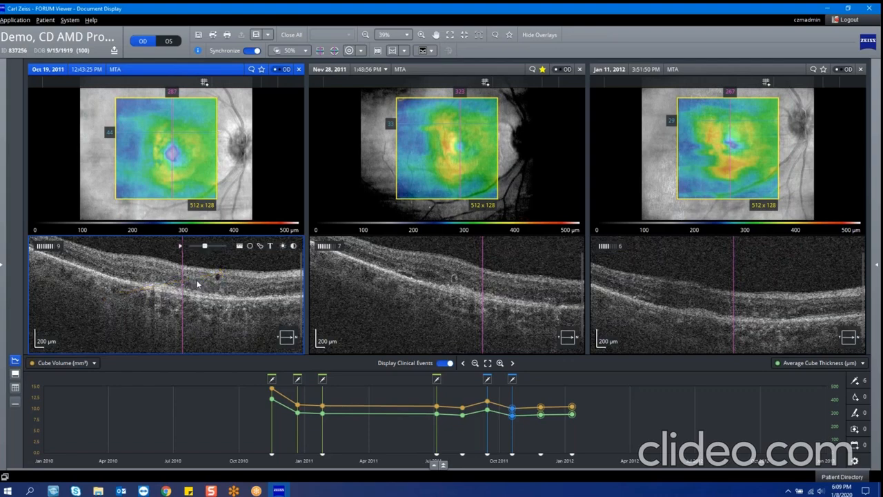
left_click(269, 247)
left_click(211, 276)
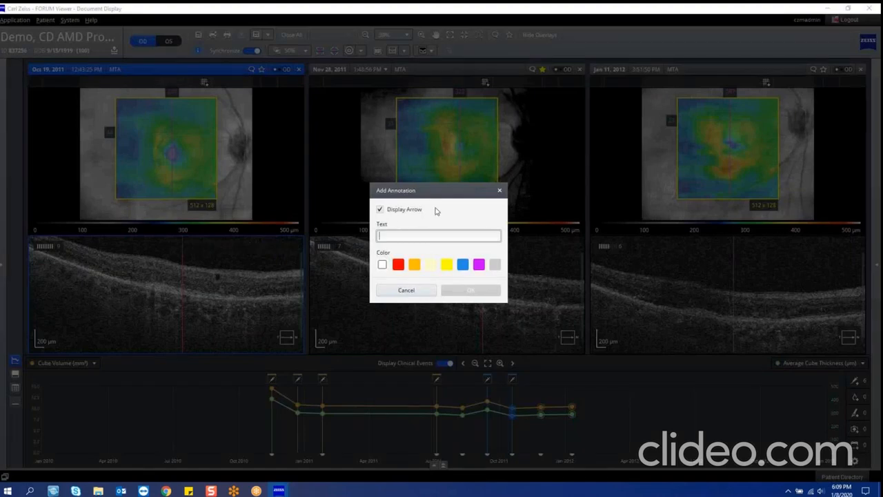
left_click(500, 189)
Step: Adjust the brightness of the Oct 19, 2011 B-scan
left_click(283, 246)
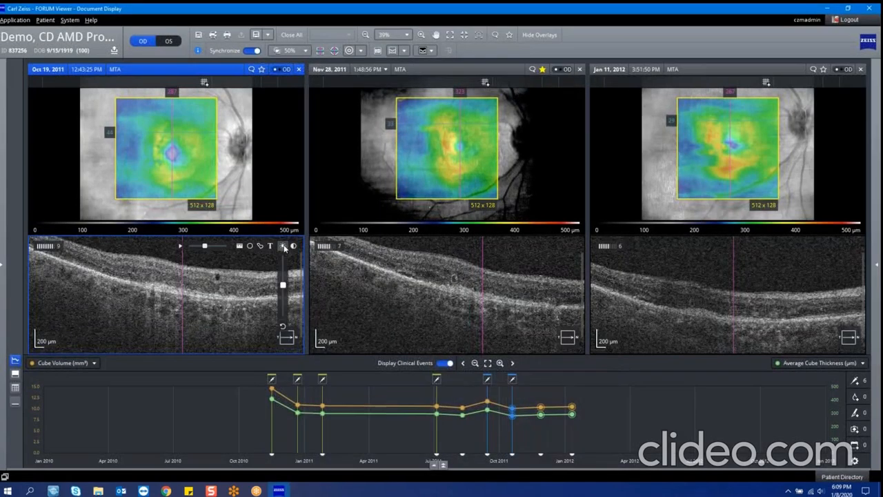
mouse_move(283, 281)
left_mouse_down()
mouse_move(282, 294)
mouse_move(283, 272)
mouse_move(282, 284)
left_mouse_up()
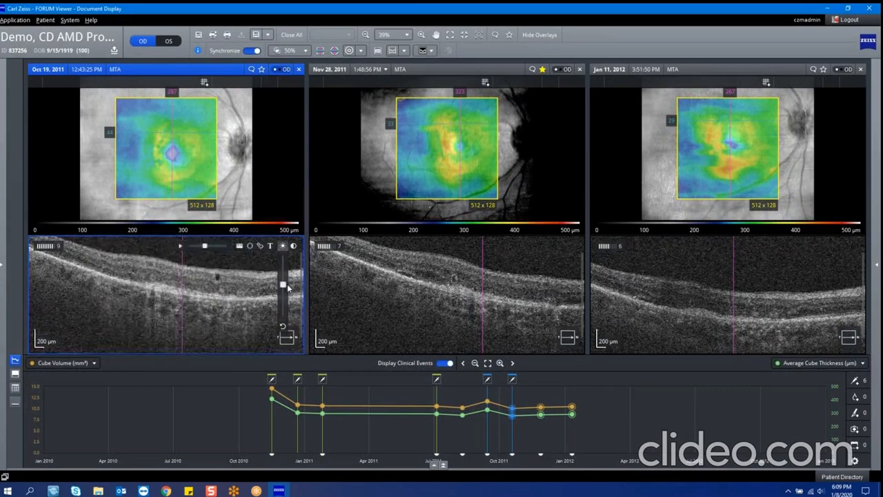
left_click(249, 295)
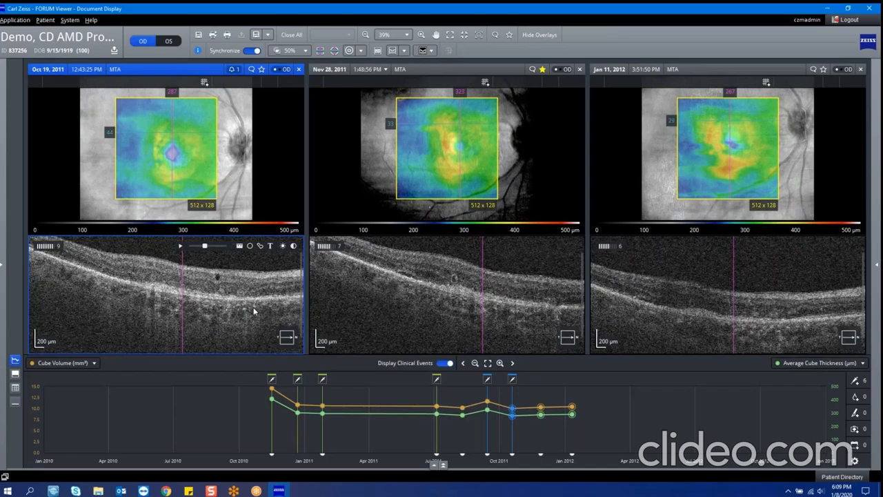
Step: Enlarge the Oct 19, 2011 B-scan and examine further slices of the cube
double_click(260, 269)
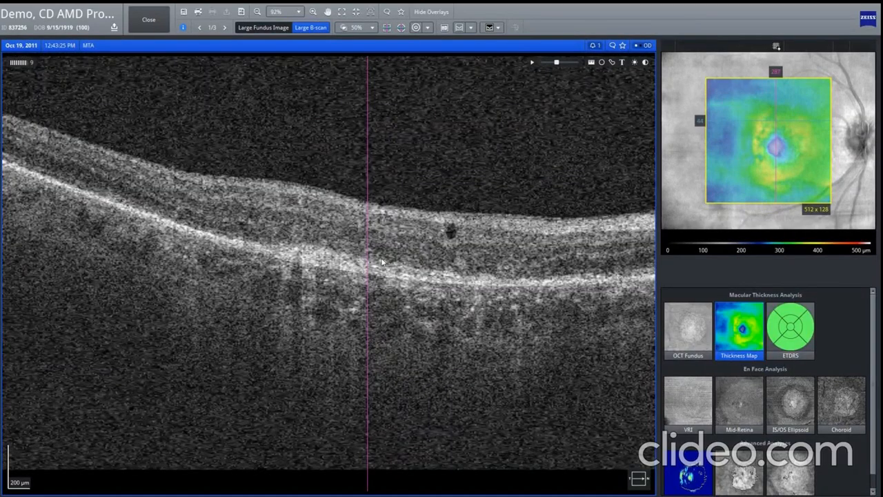
scroll(382, 261, "down", 6)
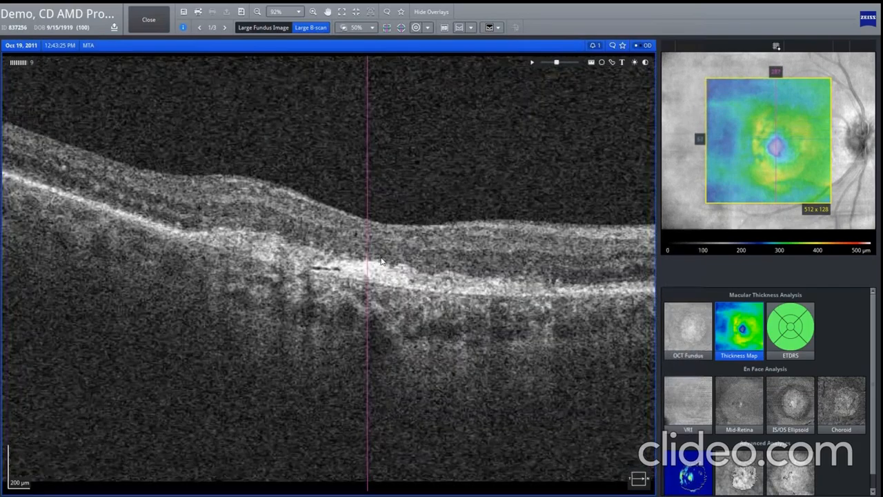
scroll(382, 261, "down", 4)
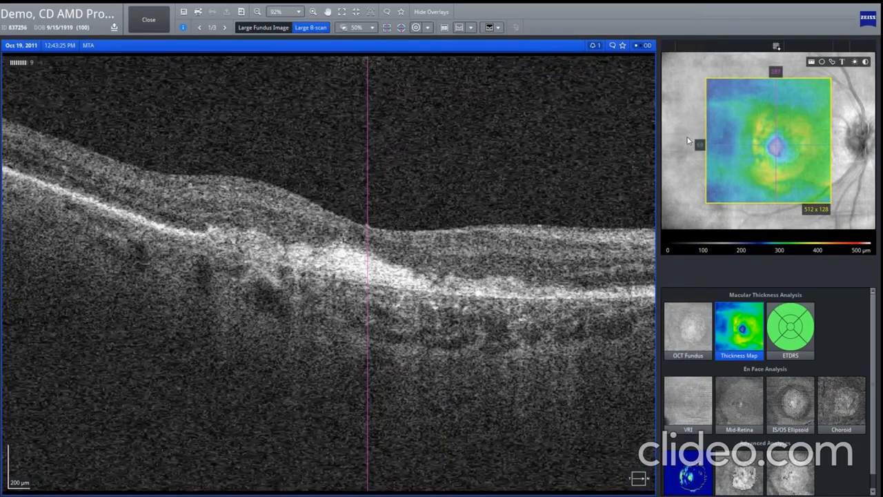
Step: View the Oct 19, 2011 exam as a large fundus image and return to the large B-scan layout
double_click(687, 139)
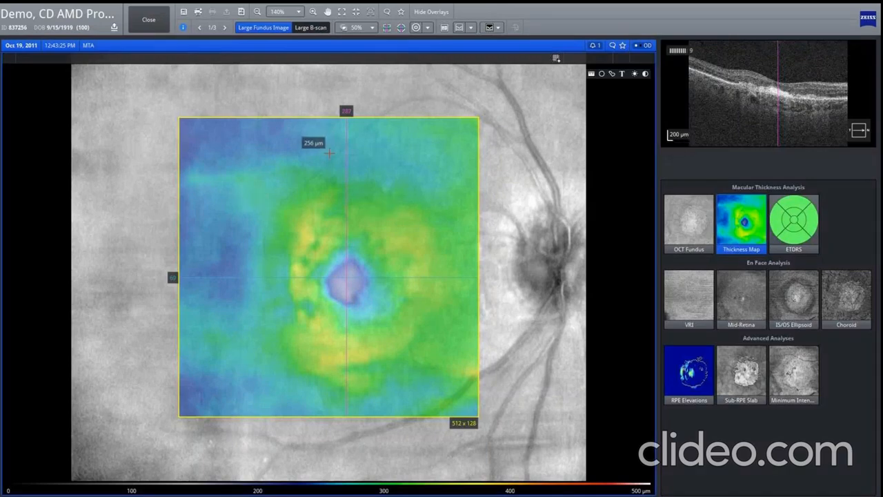
left_click(314, 29)
left_click(314, 28)
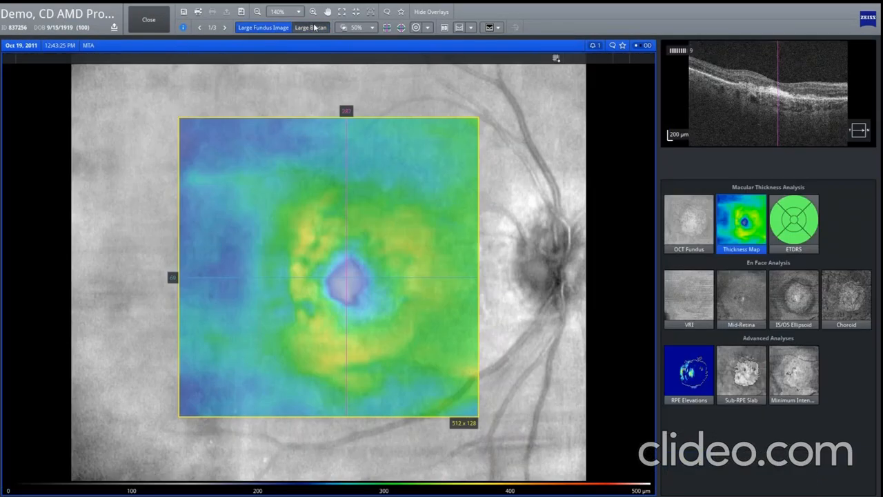
left_click(314, 28)
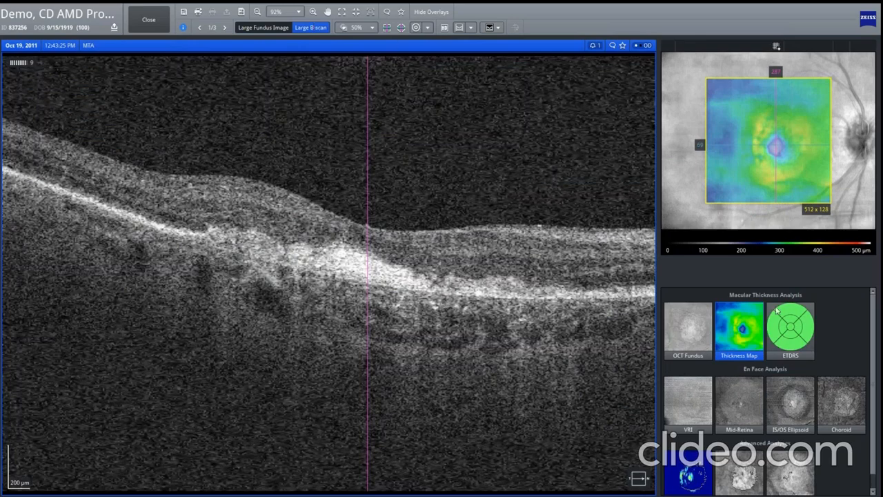
Step: Change the fundus overlay to ETDRS and close the enlarged view to return to the three-exam comparison
left_click(788, 334)
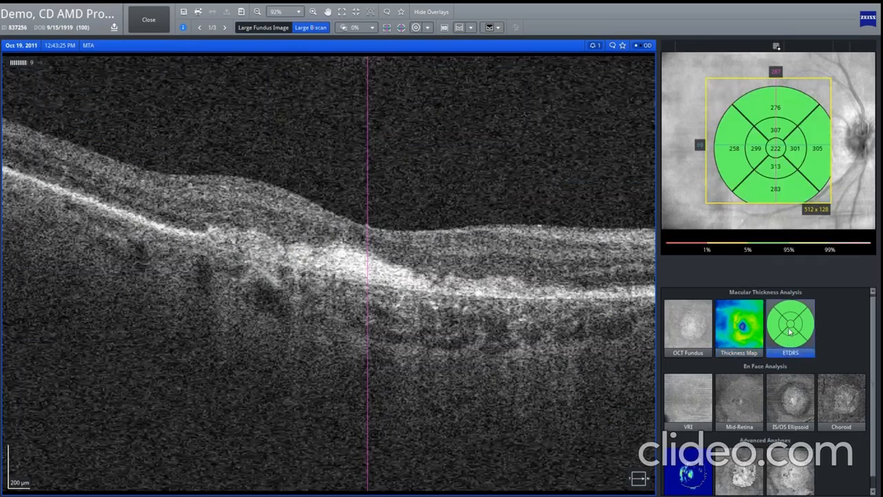
scroll(707, 379, "down", 1)
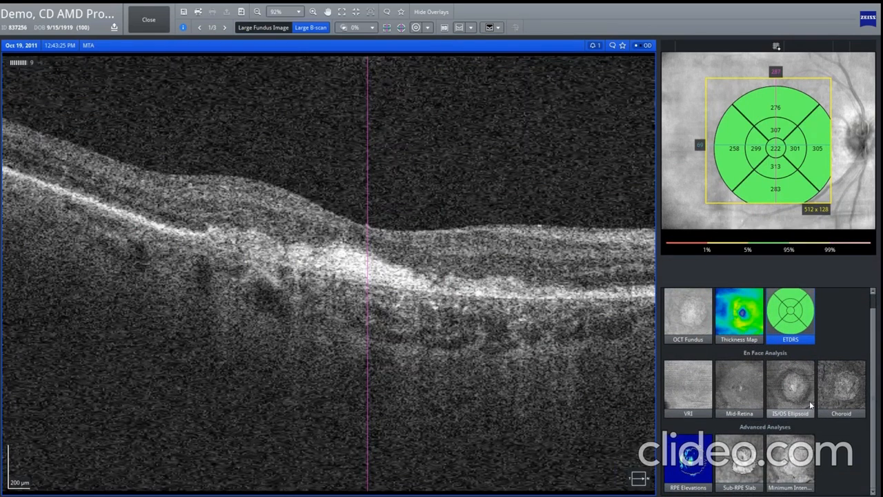
left_click(150, 23)
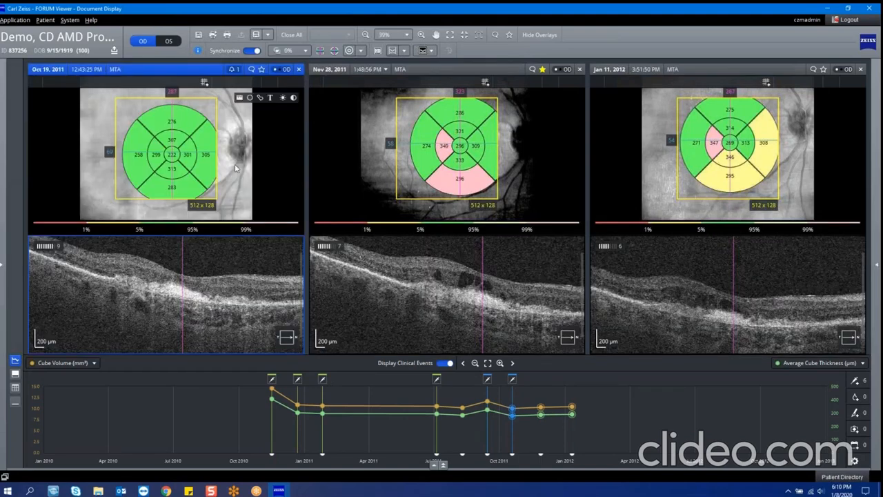
Step: Open the workplace administration settings for Retina Workplace
mouse_move(202, 160)
left_click(70, 20)
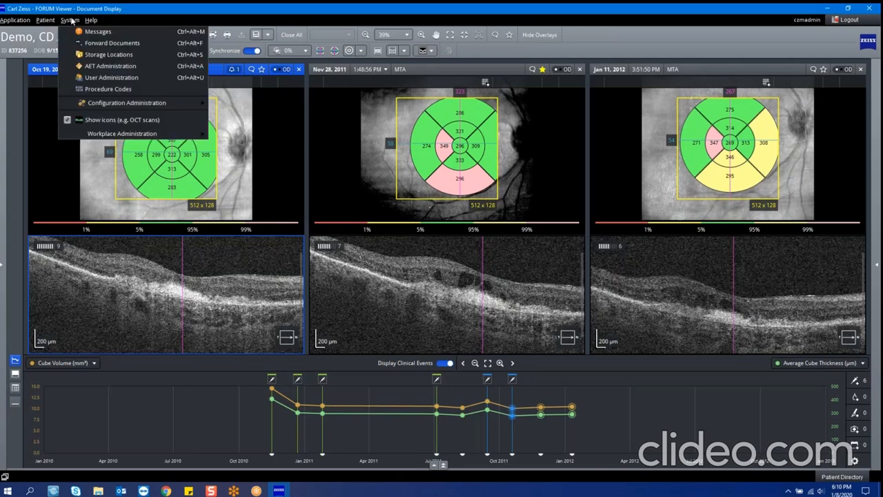
mouse_move(126, 135)
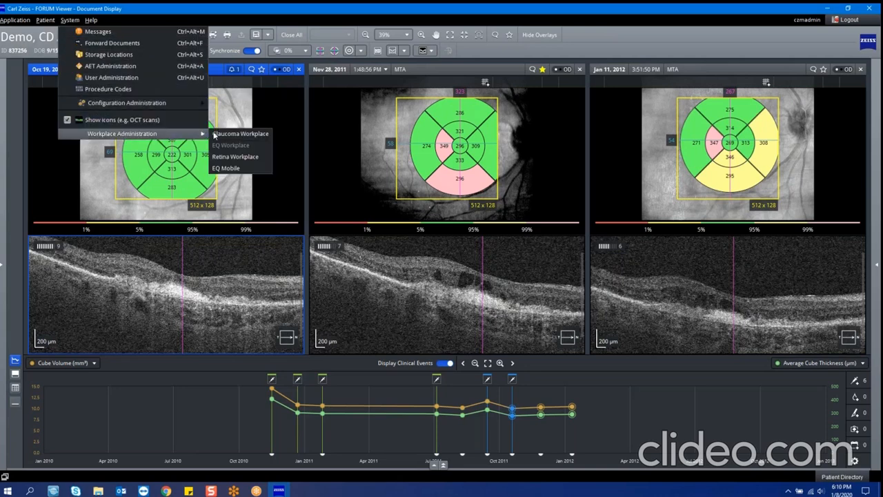
left_click(246, 157)
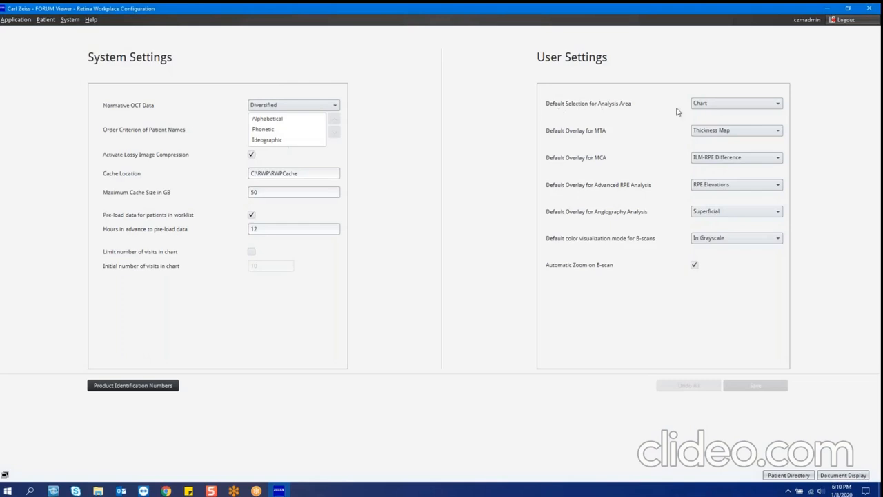
Step: Review the available options for the default MTA overlay and the default analysis area selection
left_click(718, 133)
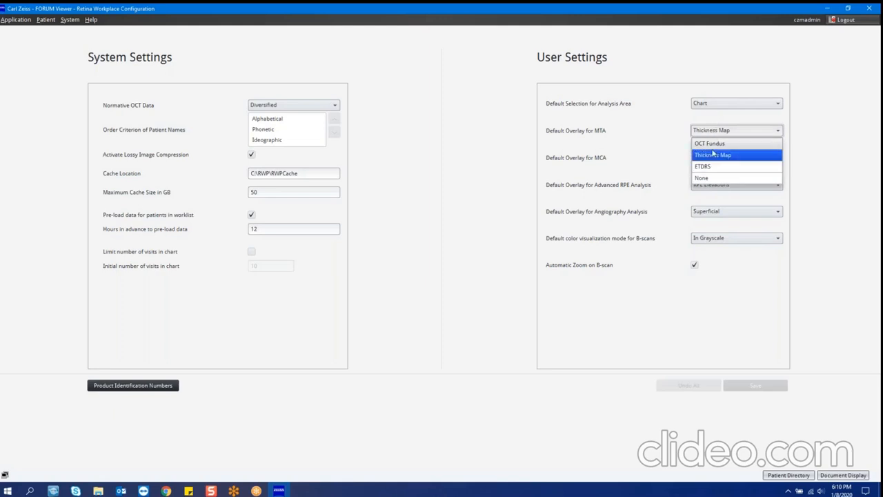
left_click(641, 156)
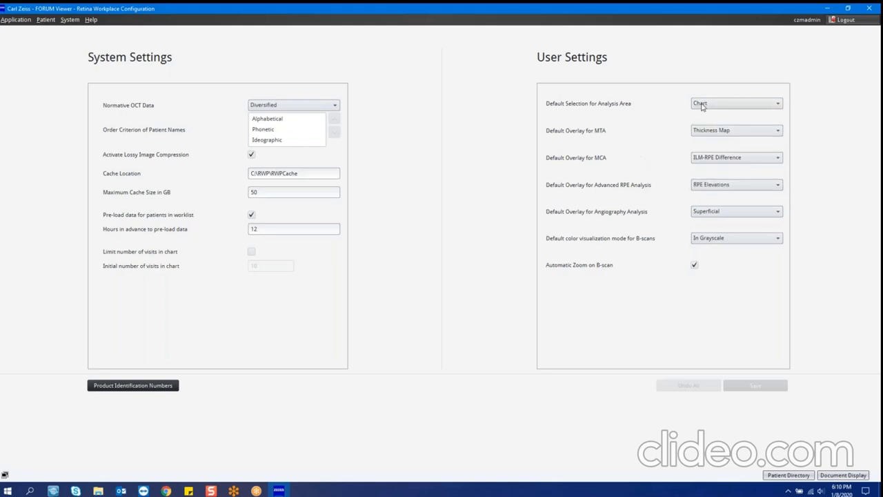
left_click(702, 105)
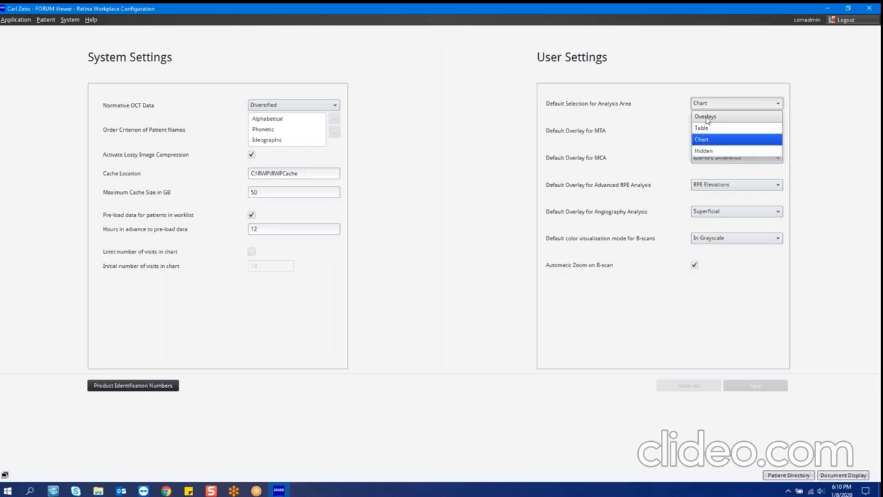
left_click(411, 80)
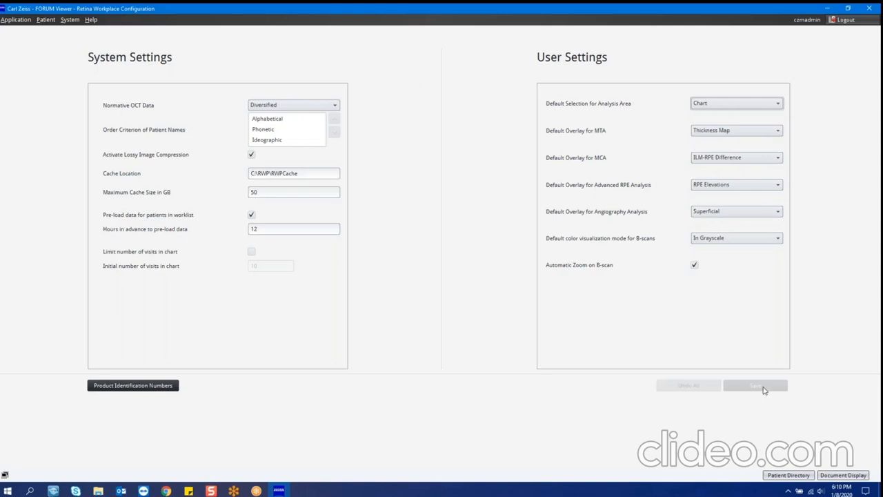
left_click(70, 20)
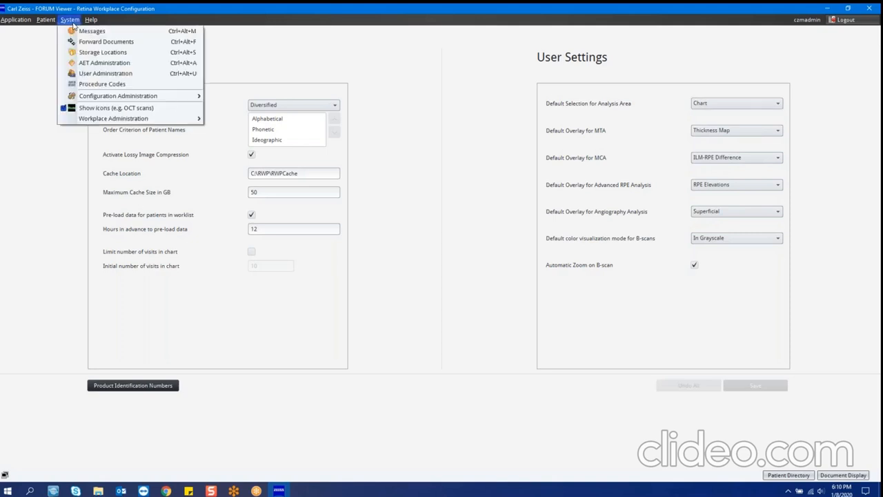
mouse_move(199, 120)
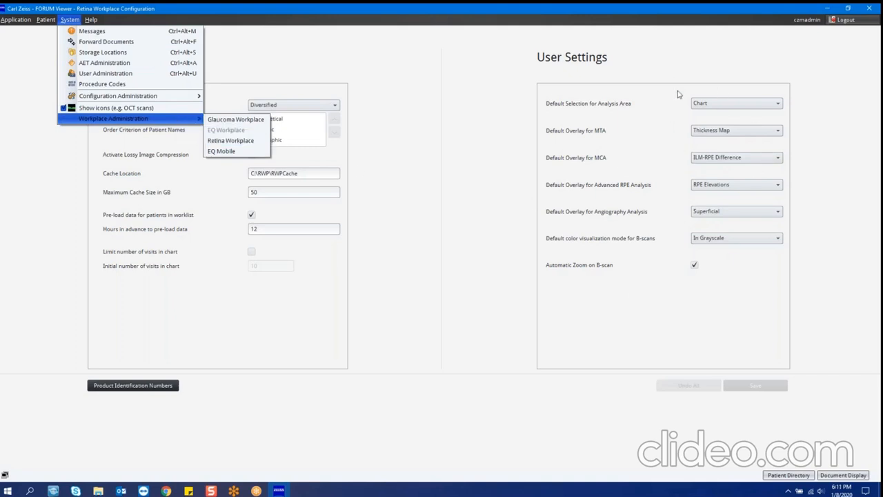
left_click(426, 257)
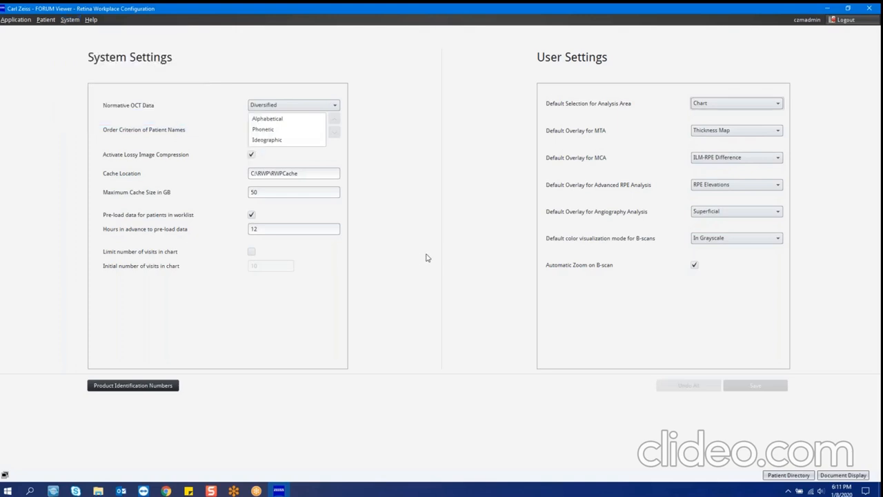
Step: Return from the Retina Workplace configuration to the patient's document display
left_click(45, 19)
left_click(65, 43)
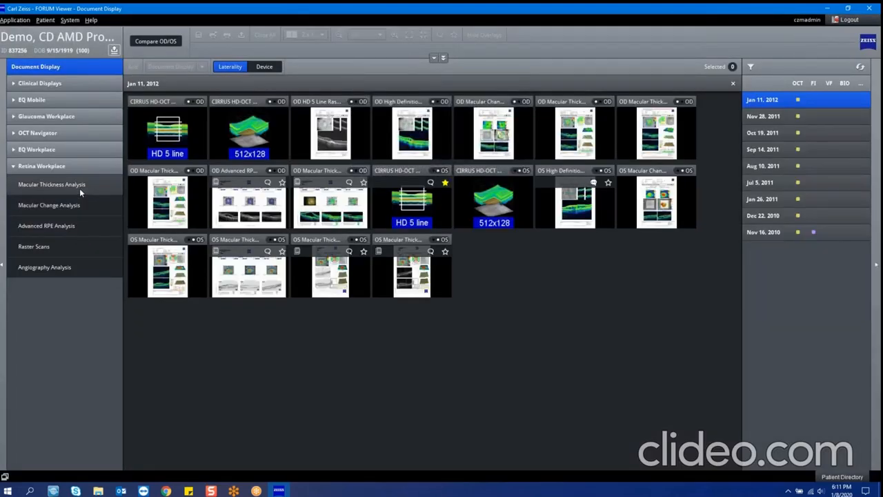
Step: Open the Macular Thickness Analysis for the patient and switch the lower area between the analysis overlays and the trend graph
left_click(80, 188)
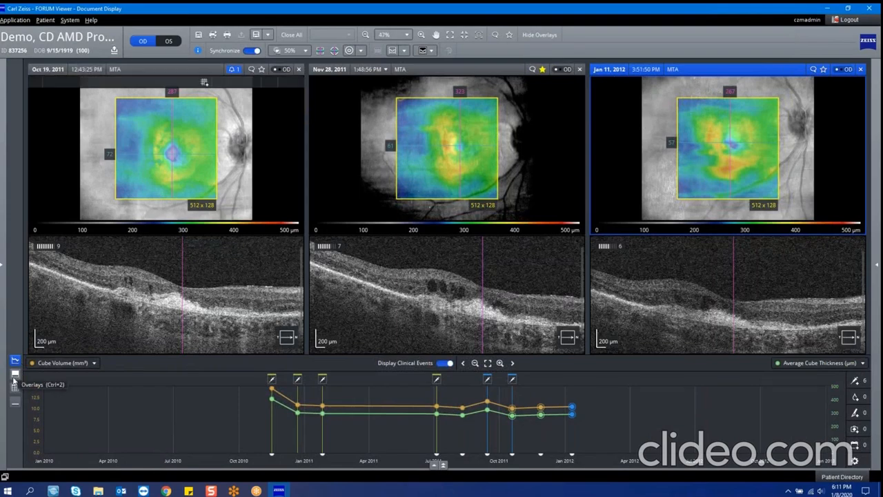
left_click(15, 375)
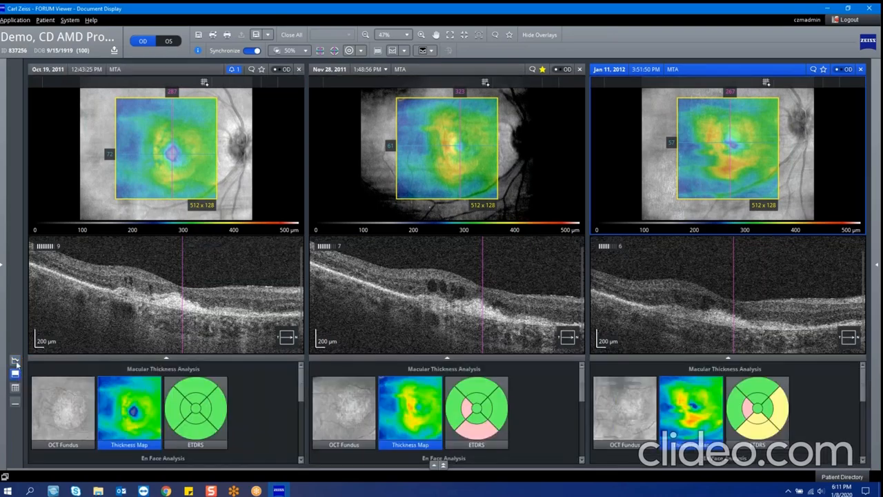
left_click(15, 360)
left_click(13, 362)
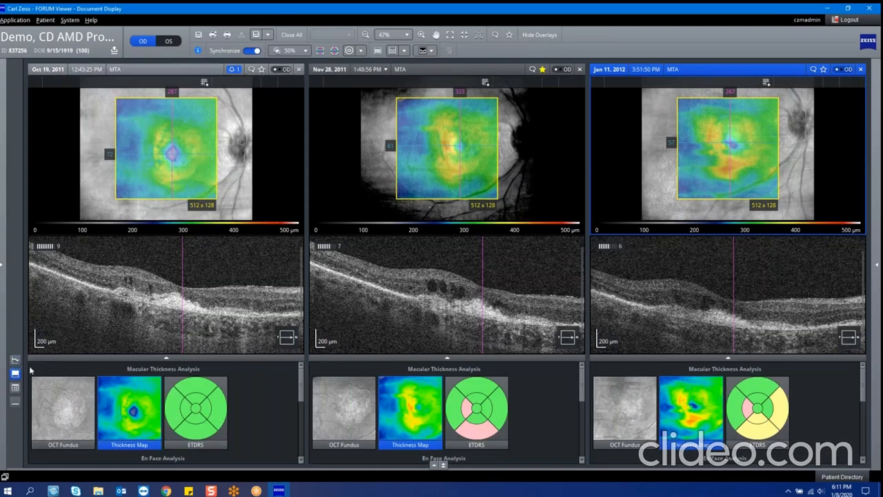
left_click(15, 362)
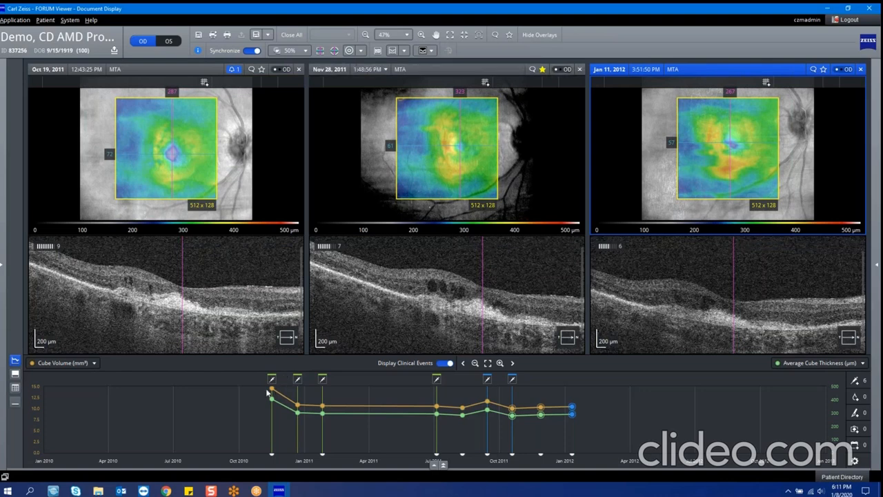
Step: Load the Nov 16, 2010 exam from the trend graph into the comparison and register the HD Raster on the Nov 28, 2011 exam
mouse_move(272, 392)
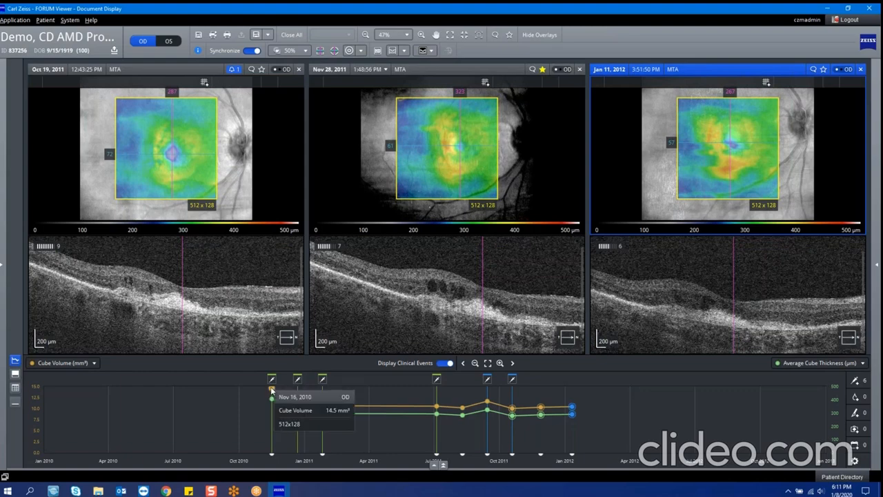
left_click(271, 392)
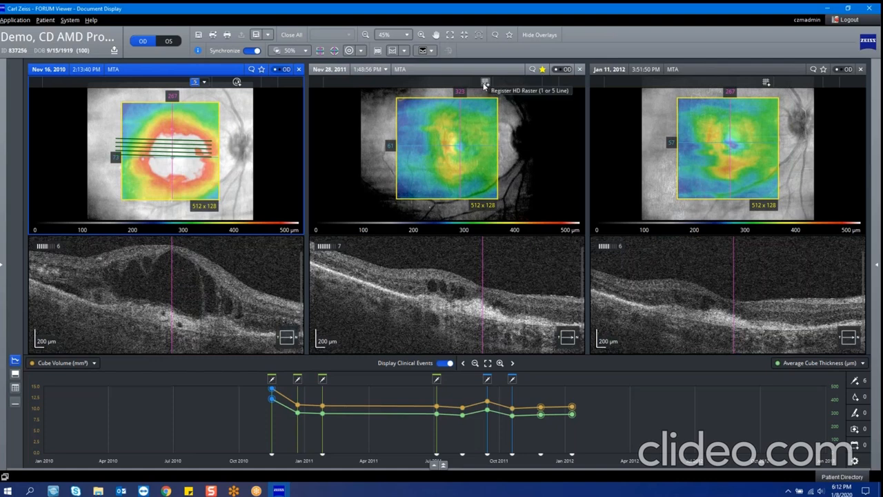
left_click(485, 84)
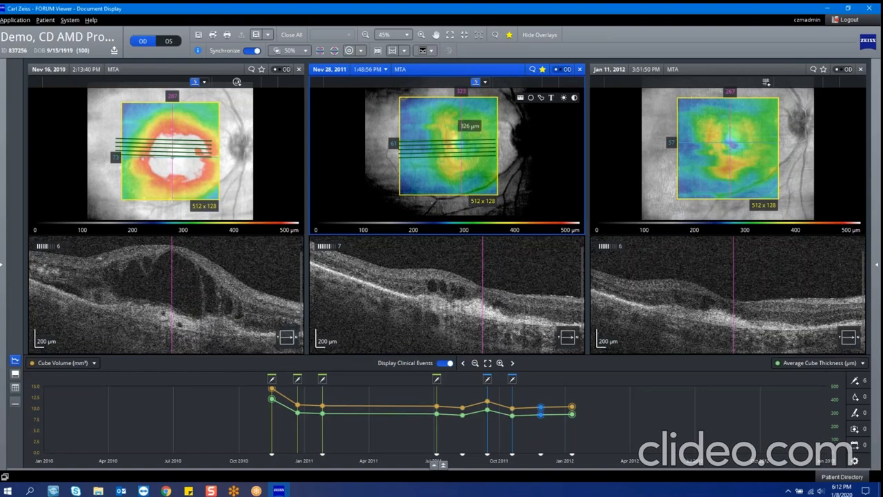
Step: Browse the HD raster lines on the Nov 28, 2011 fundus image, followed by the synchronized macular cube slices
left_click(481, 144)
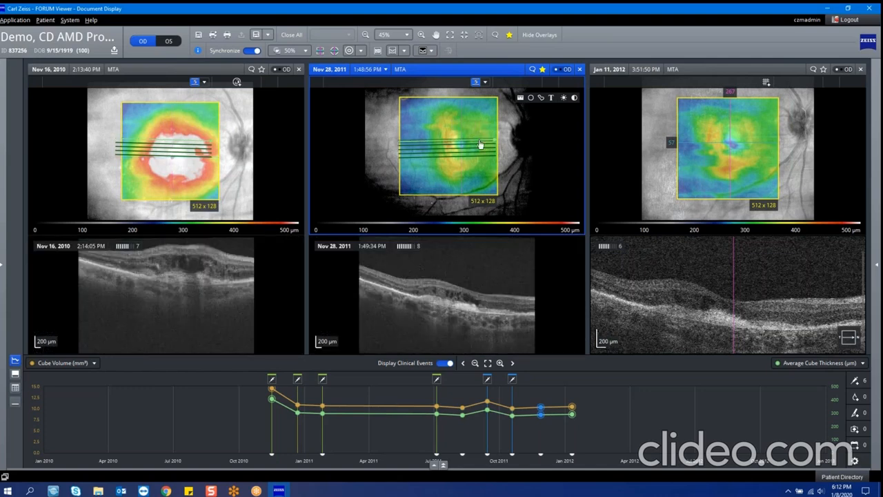
scroll(481, 144, "down", 4)
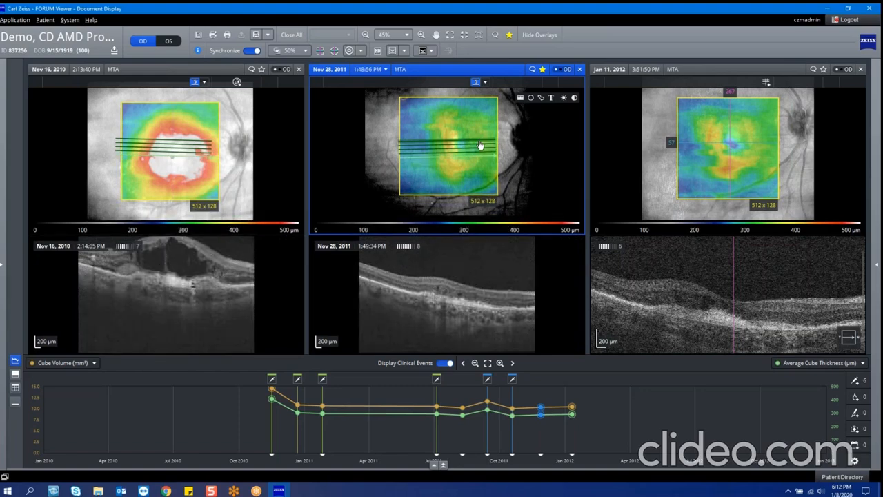
scroll(481, 145, "up", 4)
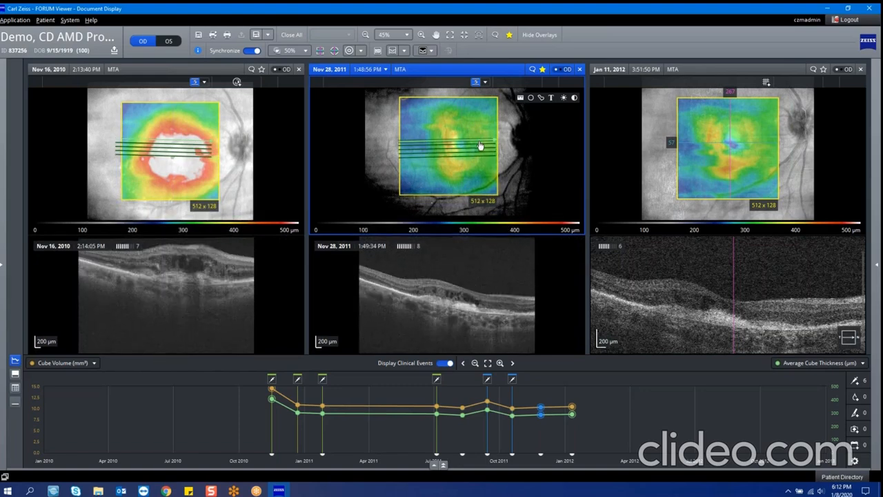
left_click(479, 116)
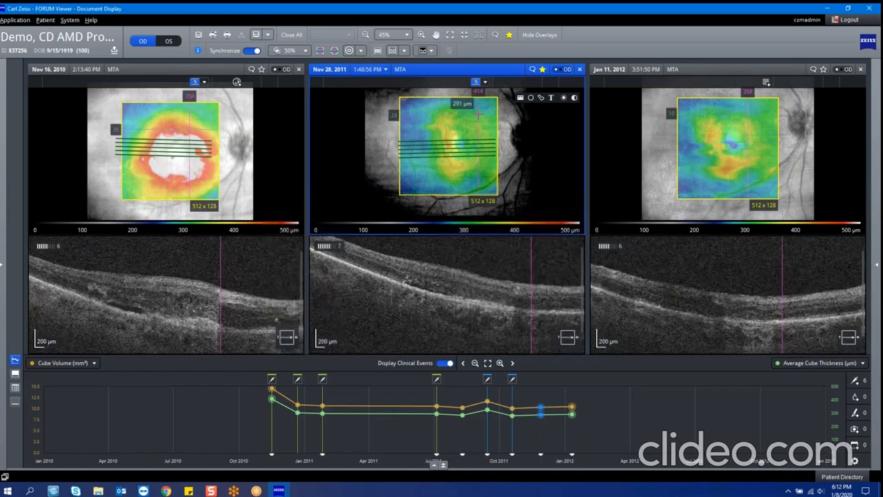
scroll(478, 115, "down", 3)
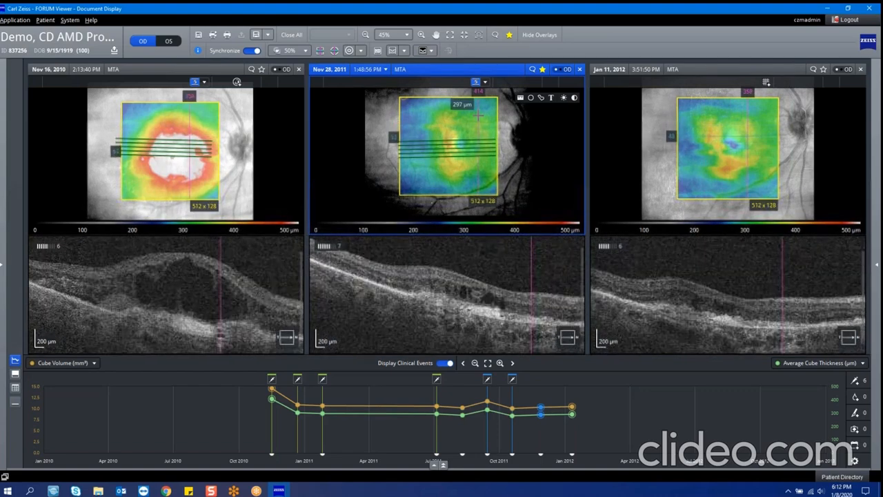
scroll(479, 116, "down", 1)
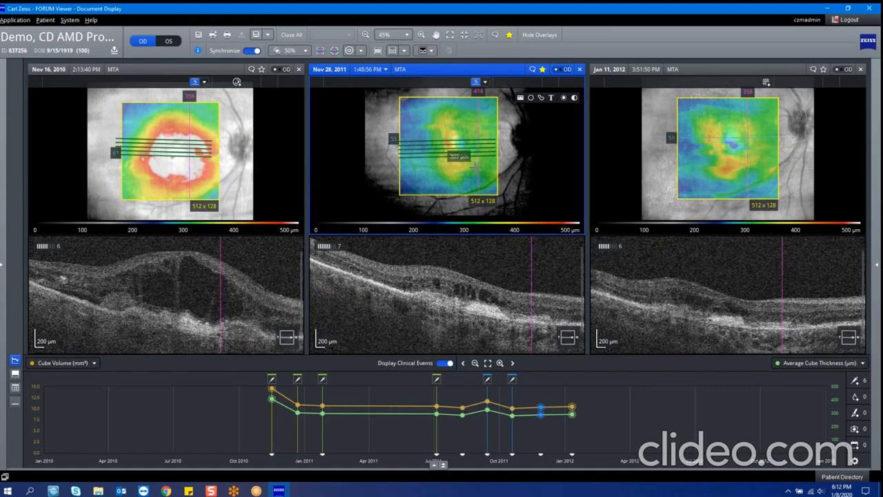
Step: Set three matching point pairs for manually registering the Nov 28, 2011 raster scan to the macular cube, and cancel the registration
left_click(485, 82)
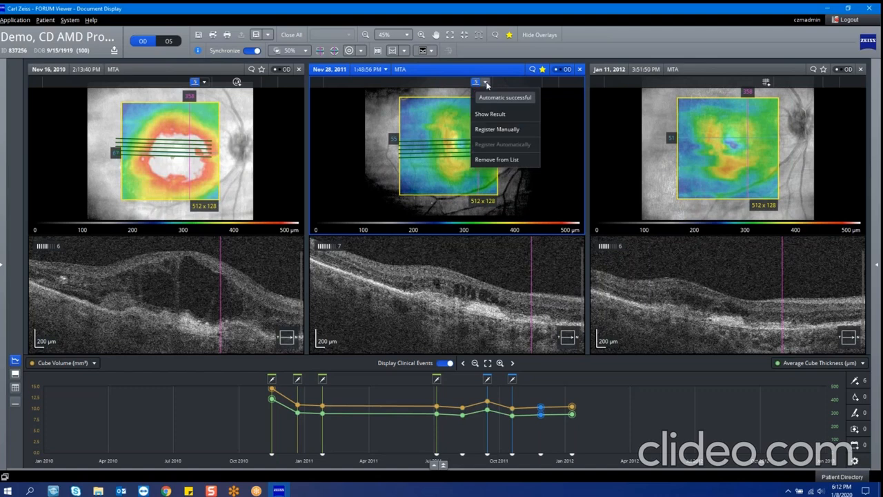
left_click(485, 131)
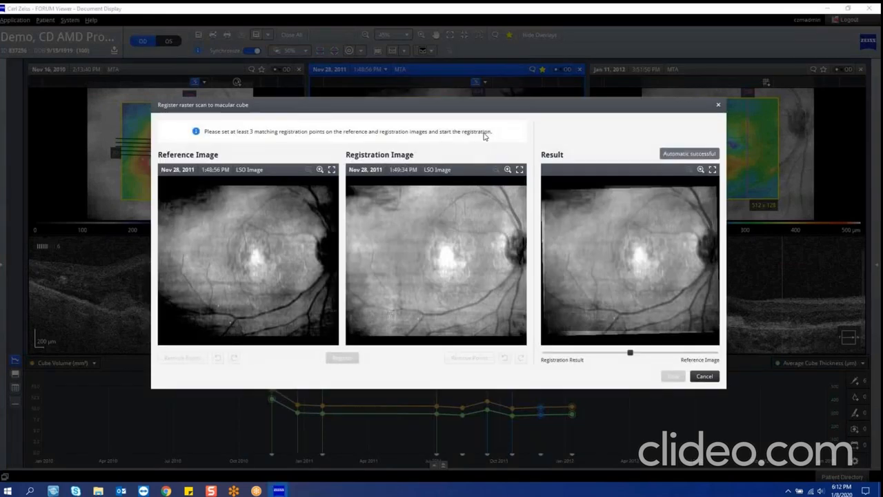
left_click(430, 223)
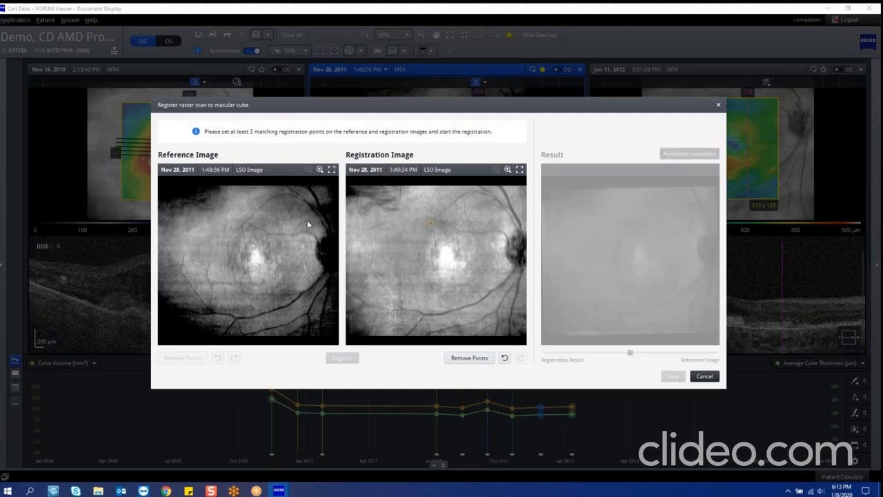
left_click(243, 229)
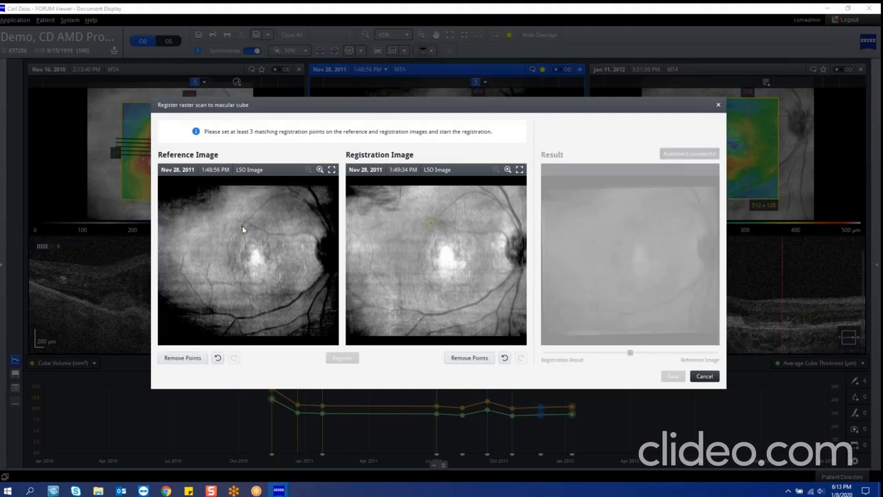
left_click(208, 305)
left_click(398, 302)
left_click(501, 230)
left_click(313, 232)
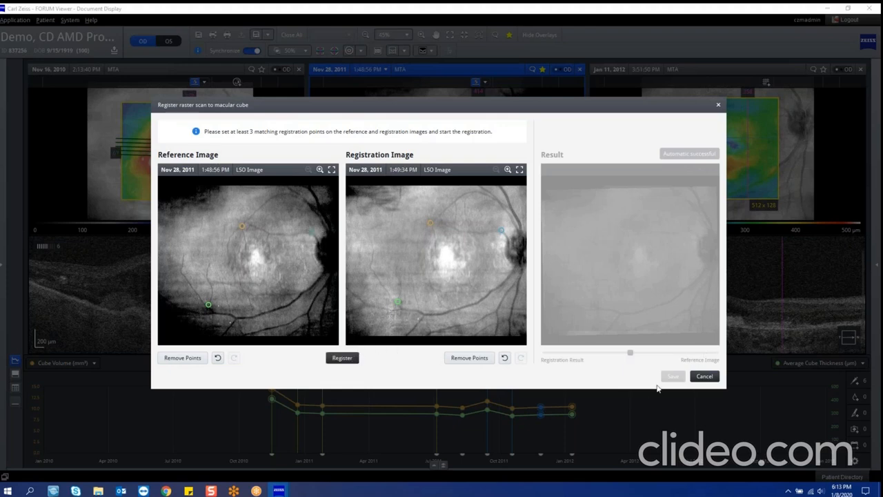
left_click(703, 376)
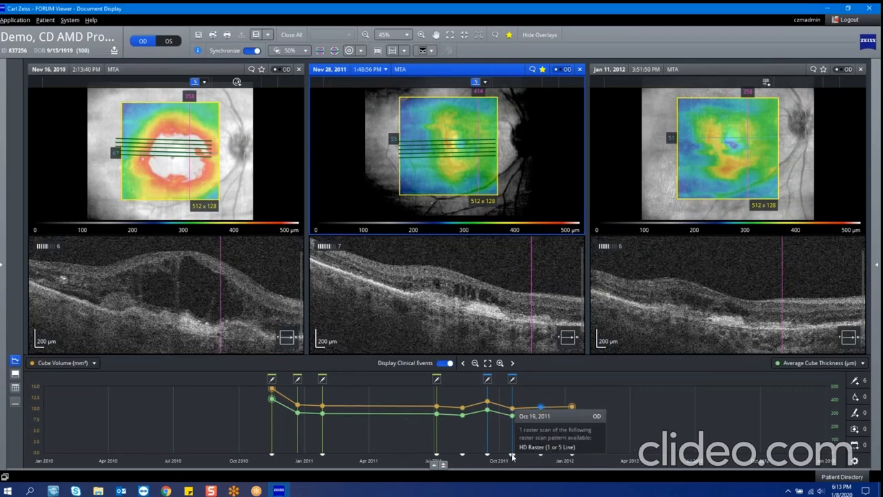
Step: Examine the raster-scan markers and the cube volume and thickness data points along the trend graph
mouse_move(488, 457)
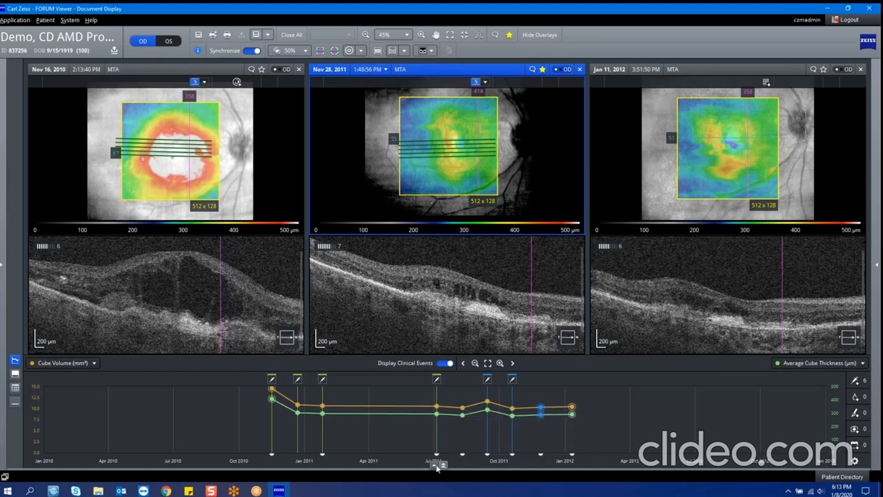
mouse_move(435, 456)
left_mouse_down()
mouse_move(449, 146)
mouse_move(469, 309)
mouse_move(469, 142)
mouse_move(473, 321)
left_mouse_up()
mouse_move(272, 399)
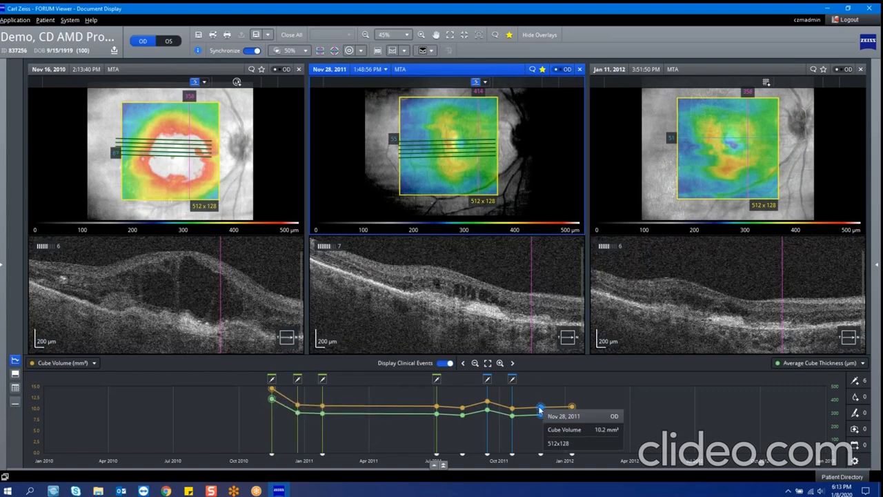
mouse_move(572, 414)
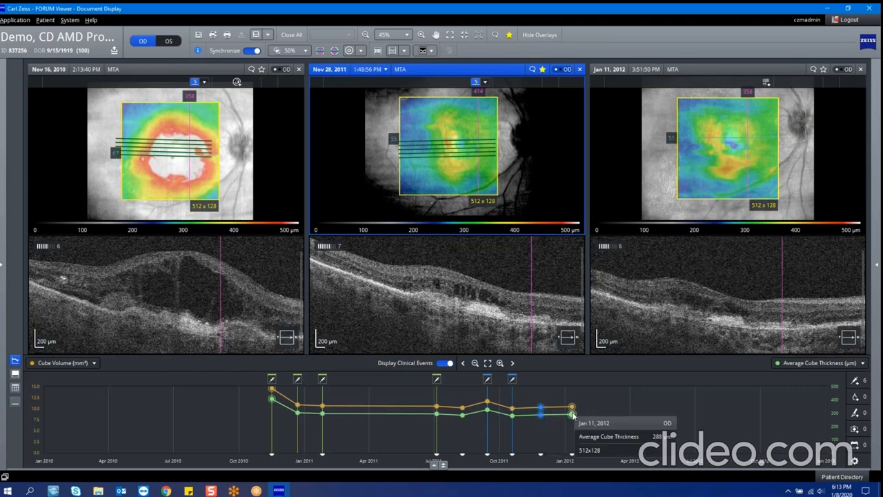
Step: Compare the B-scans of the Nov 16, 2010, Nov 28, 2011 and Jan 11, 2012 exams
left_click(632, 322)
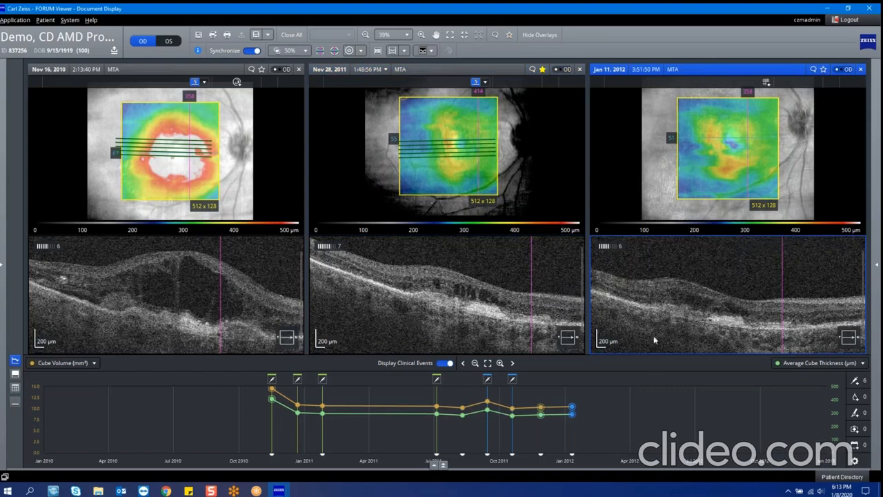
left_click(458, 320)
left_click(274, 316)
left_click(441, 314)
left_click(671, 310)
Step: Check the documents from Nov 16, 2010 and register the 11:13:08 AM COLOR fundus image to that date's MTA exam
left_click(876, 266)
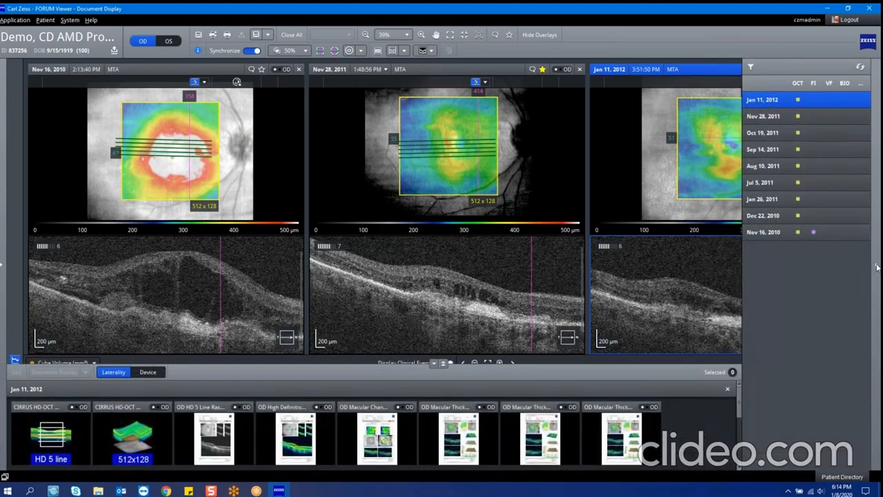
left_click(838, 232)
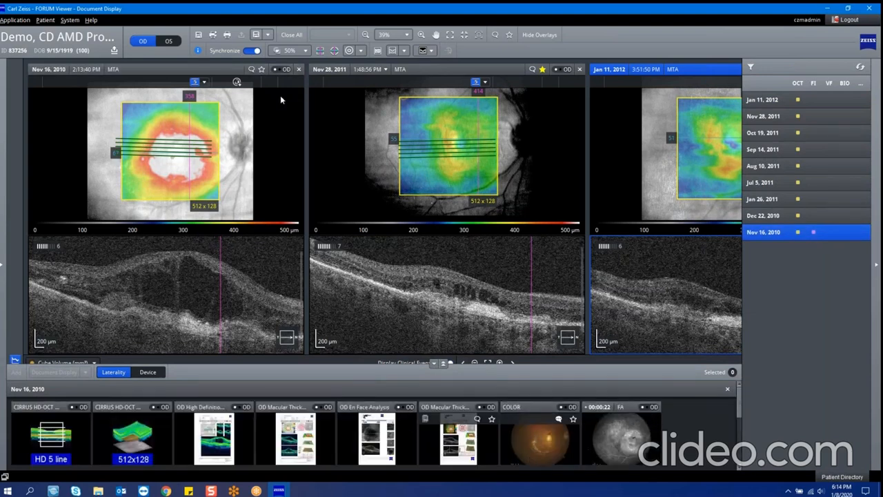
left_click(236, 83)
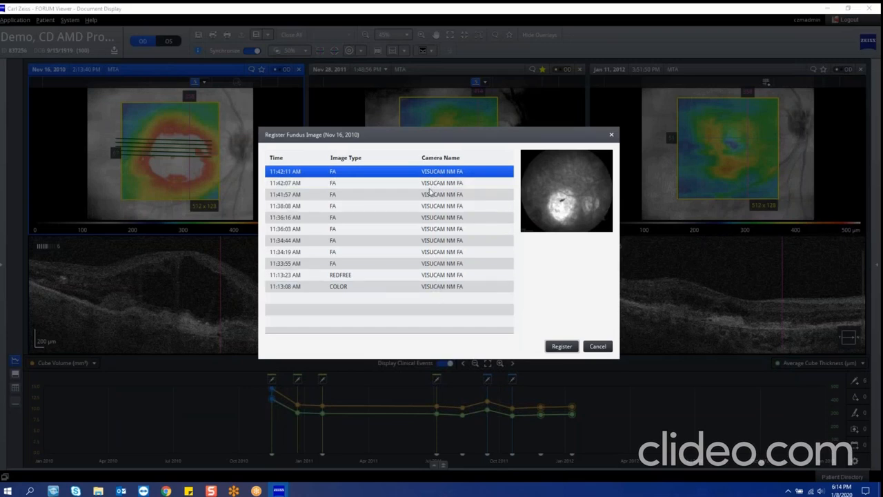
left_click(428, 287)
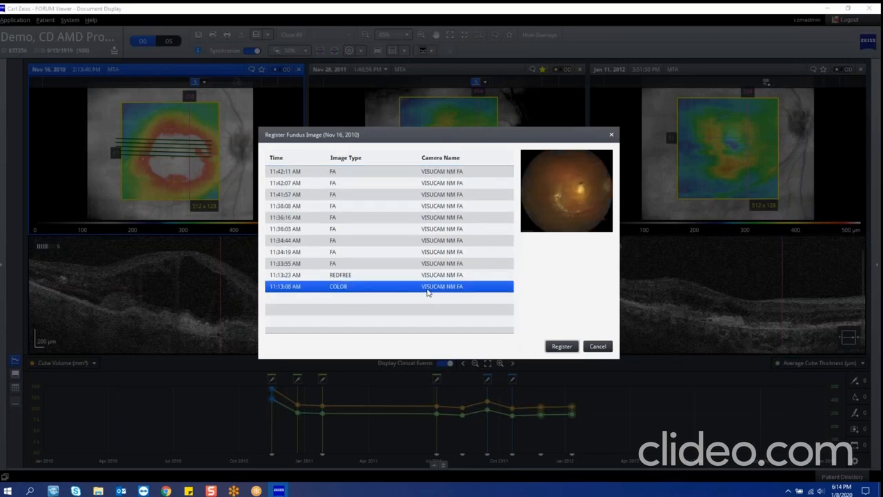
left_click(561, 346)
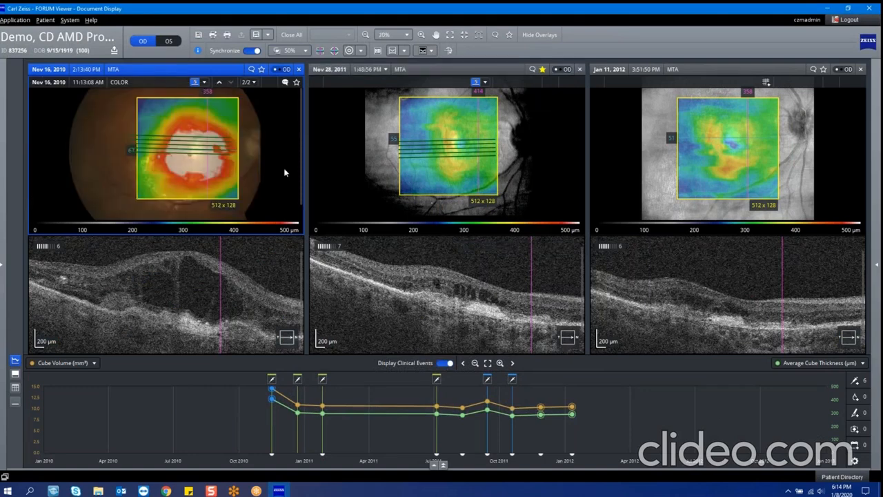
Step: Enlarge the Nov 16, 2010 color fundus view, try hiding the overlays, and set the overlay transparency to 46%
double_click(254, 171)
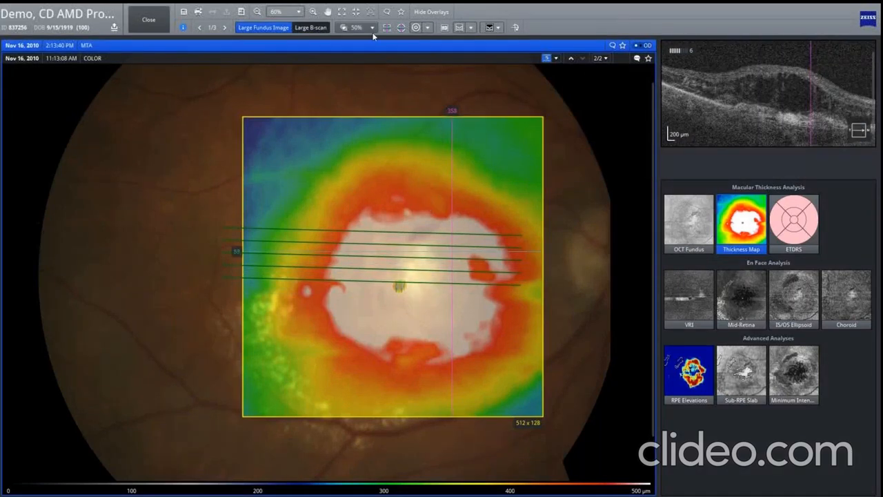
left_click_drag(439, 16, 439, 15)
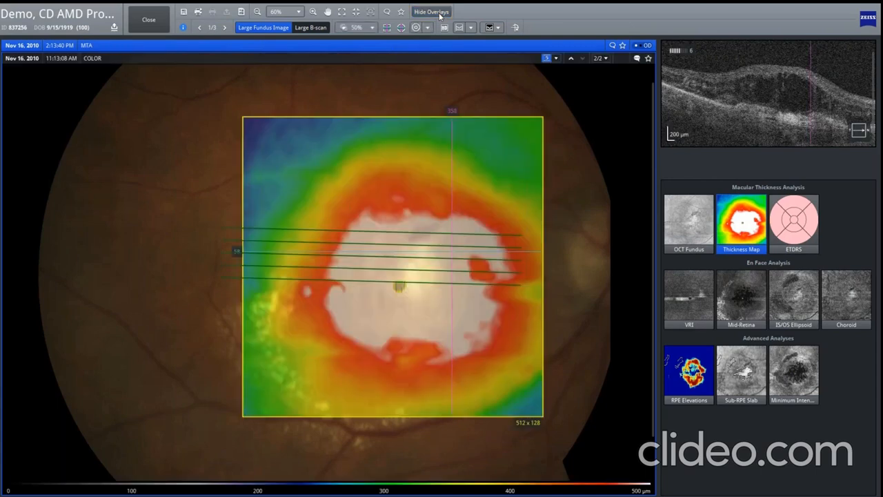
left_click(372, 28)
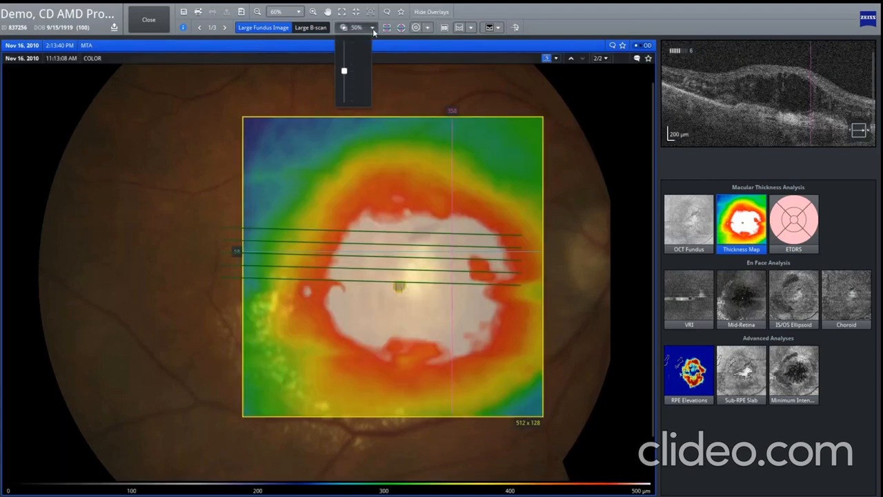
mouse_move(345, 71)
left_mouse_down()
mouse_move(347, 89)
mouse_move(345, 41)
mouse_move(349, 74)
left_mouse_up()
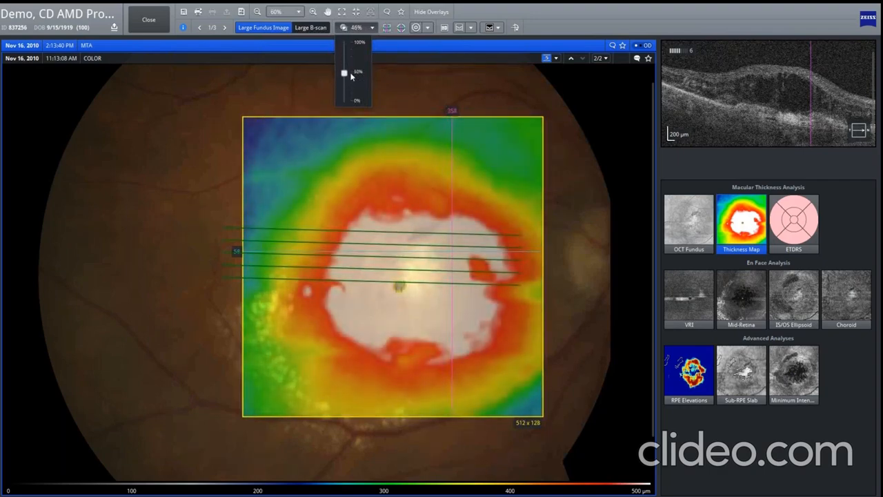
Step: Review the registered fundus images for the Nov 16, 2010 exam and switch the background image to the LSO Image
left_click(605, 59)
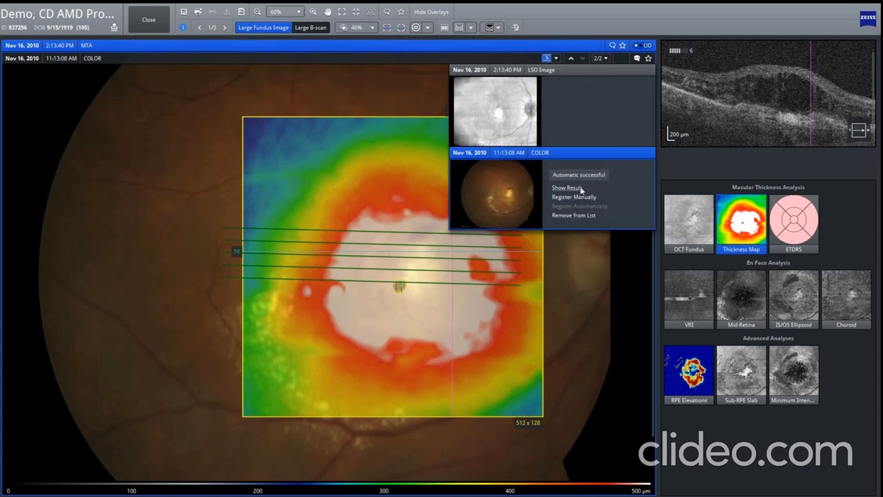
left_click(570, 60)
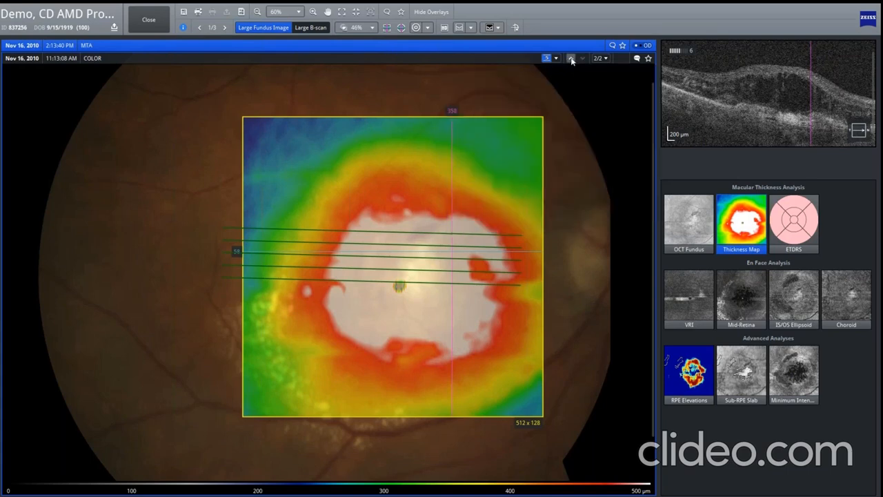
left_click(571, 59)
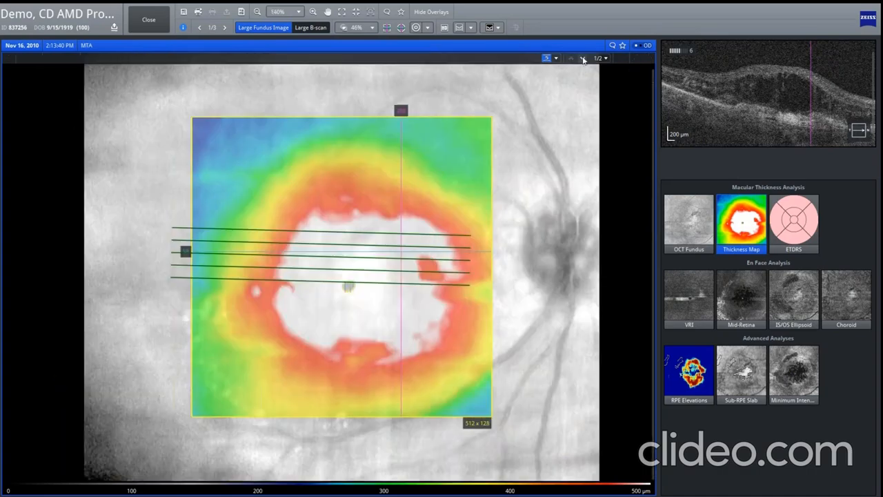
Step: Switch the Nov 16, 2010 background to the 11:13:08 AM COLOR fundus image and return to the three-exam comparison
left_click(583, 58)
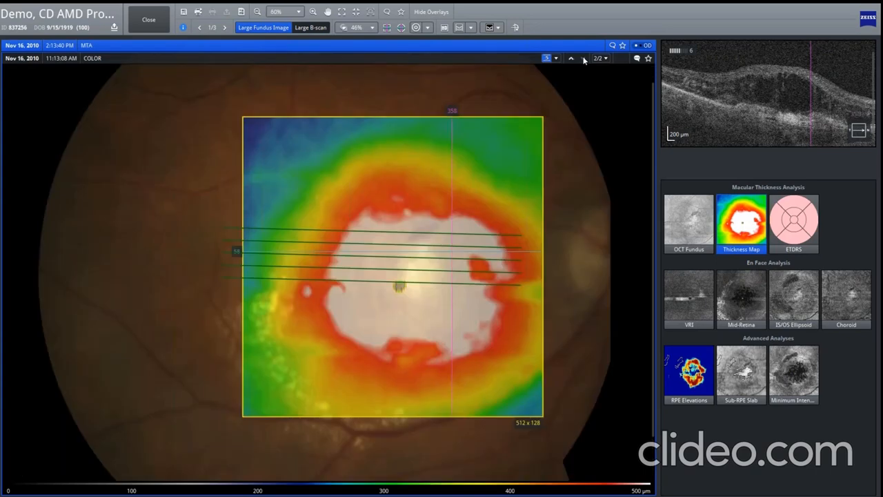
left_click(148, 21)
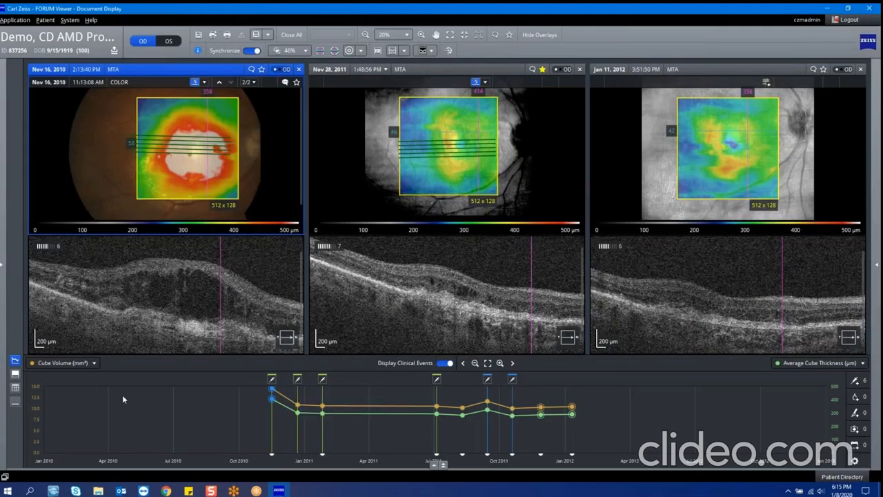
Step: Review the injection events and data points on the trend graph, toggling the clinical events display off and on
left_click(272, 380)
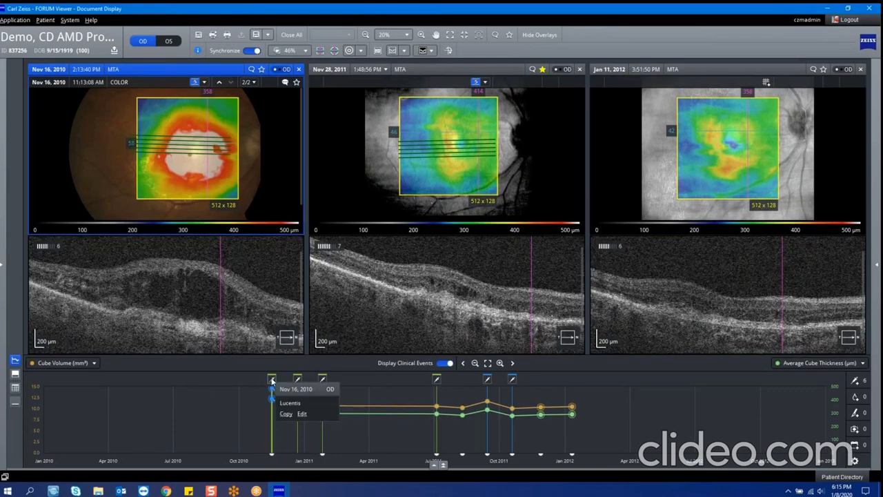
mouse_move(298, 382)
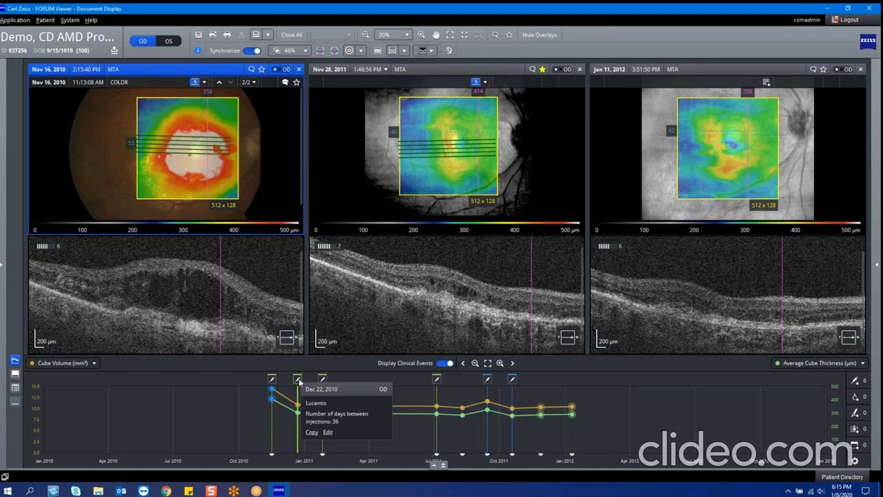
left_click(445, 363)
left_click(445, 364)
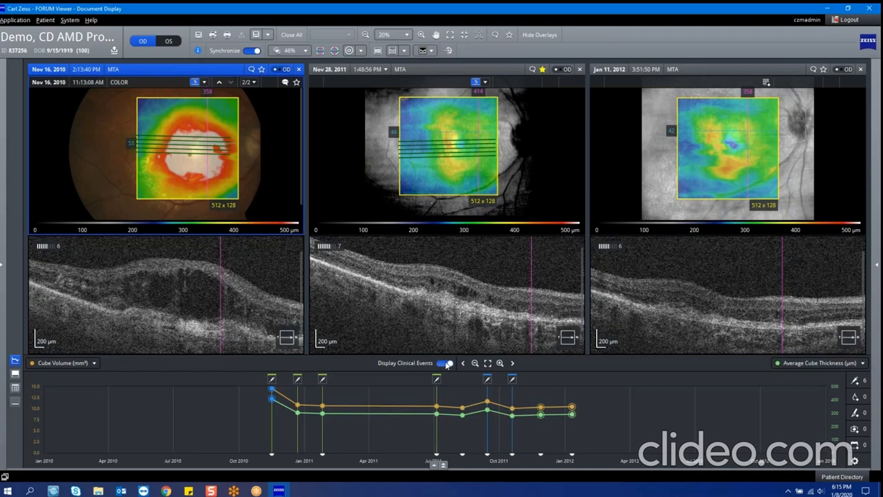
left_click(445, 363)
left_click(446, 363)
mouse_move(462, 414)
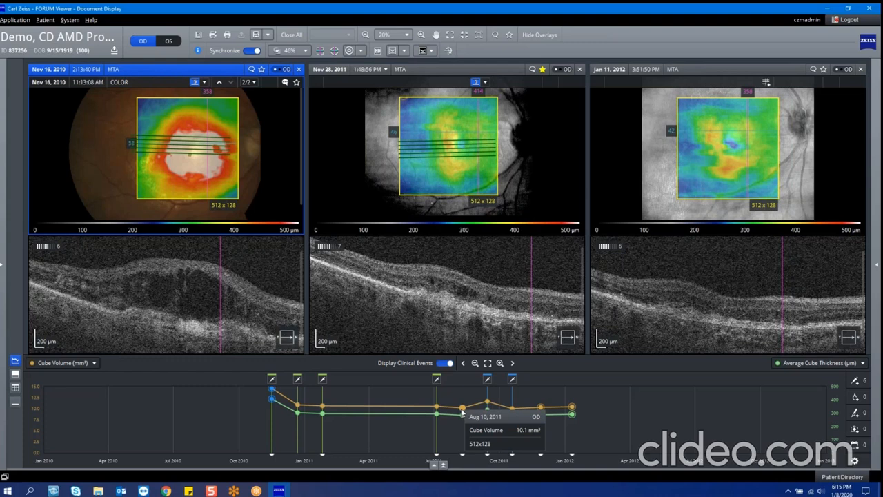
Step: Add an OD injection event dated Apr 1, 2011 to the trend graph, titled IVA and annotated 4 WK INTERVALS
right_click(369, 399)
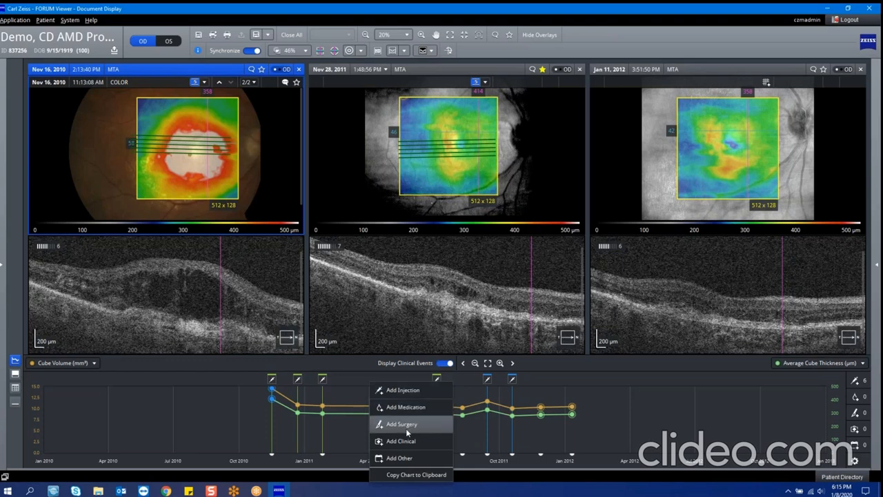
left_click(401, 391)
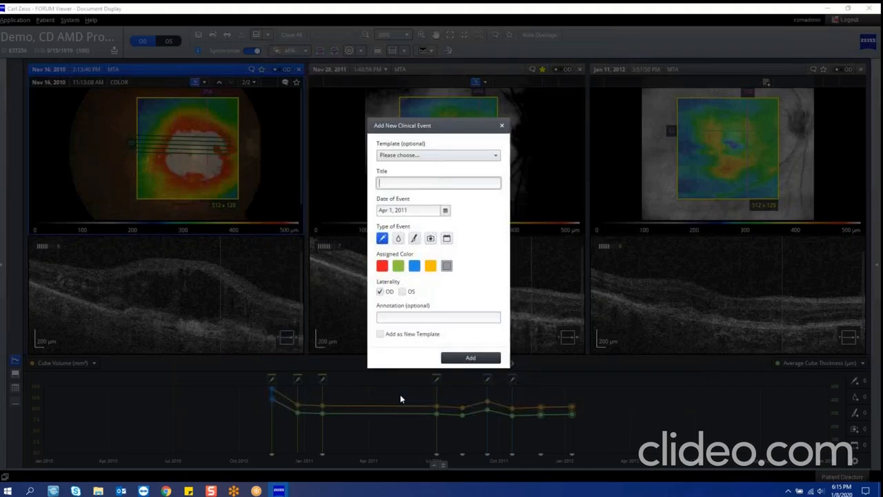
type("IVA")
left_click(410, 317)
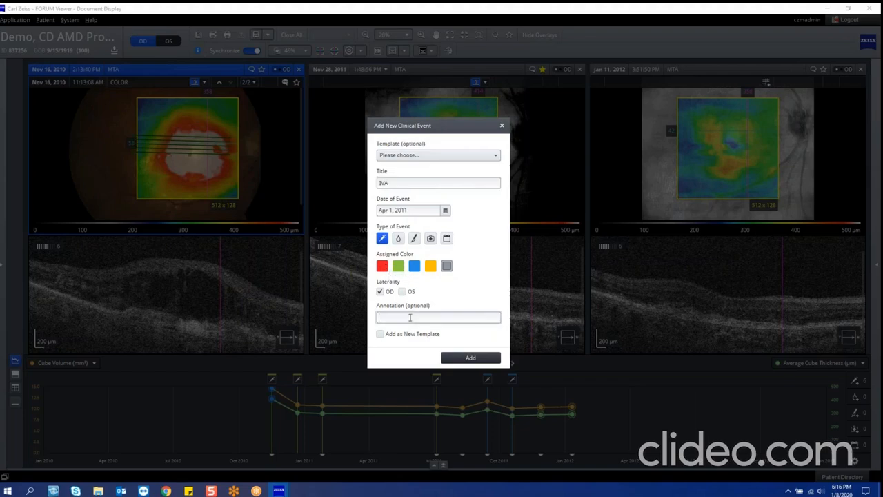
type("4 WK INTERVALS")
left_click(495, 359)
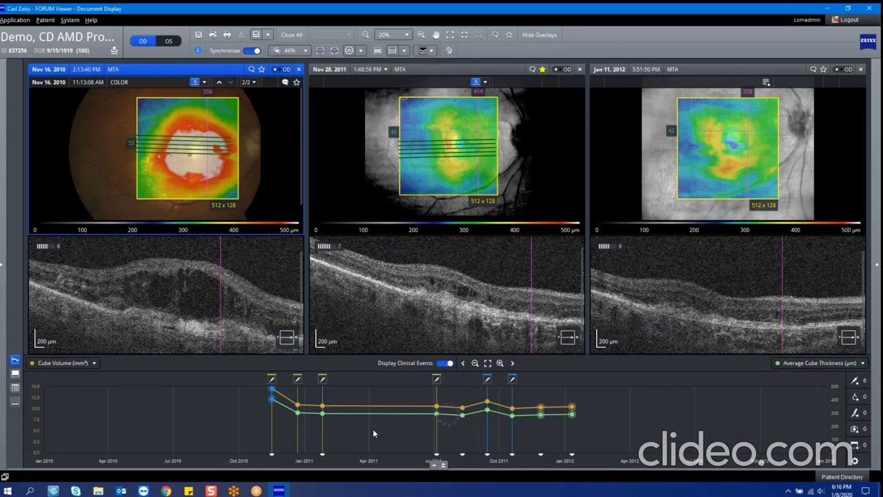
Step: Open the Apr 1, 2011 IVA injection event for editing and delete it
mouse_move(370, 382)
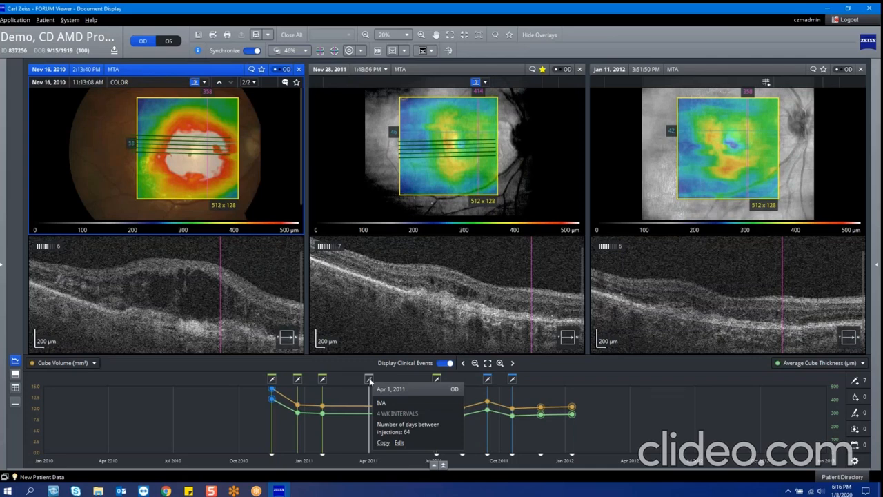
left_click(399, 443)
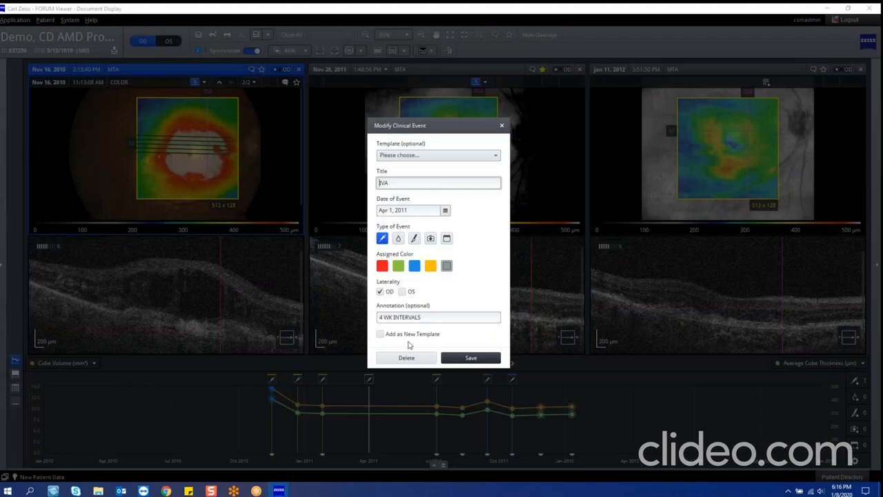
left_click(407, 357)
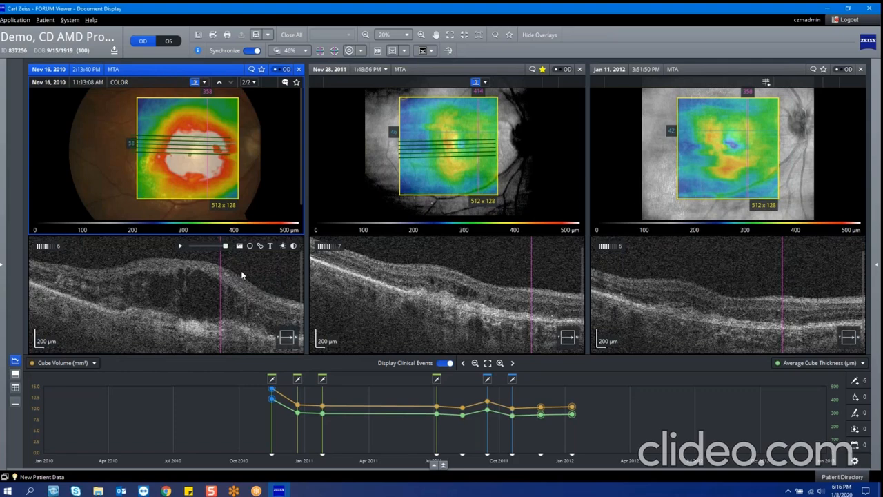
Step: Display the overlay thumbnails below the exams and compare the OCT Fundus, ETDRS and Thickness Map overlays across all three exams
left_click(14, 374)
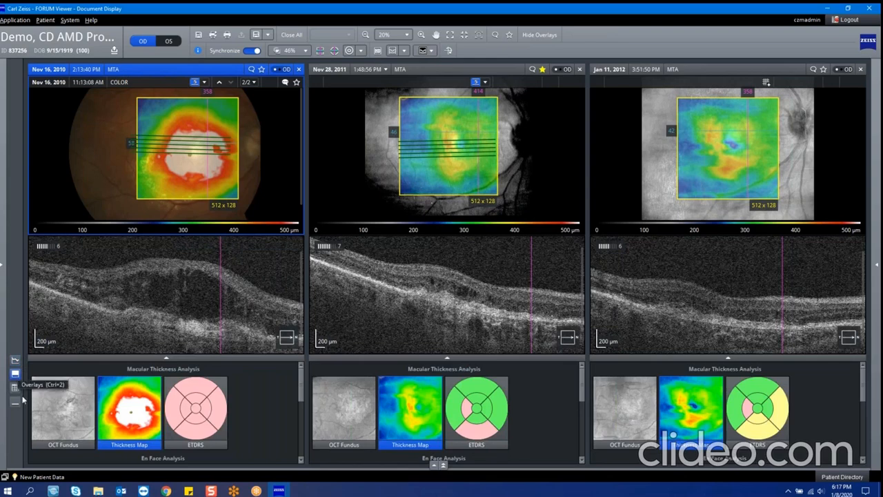
left_click(80, 417)
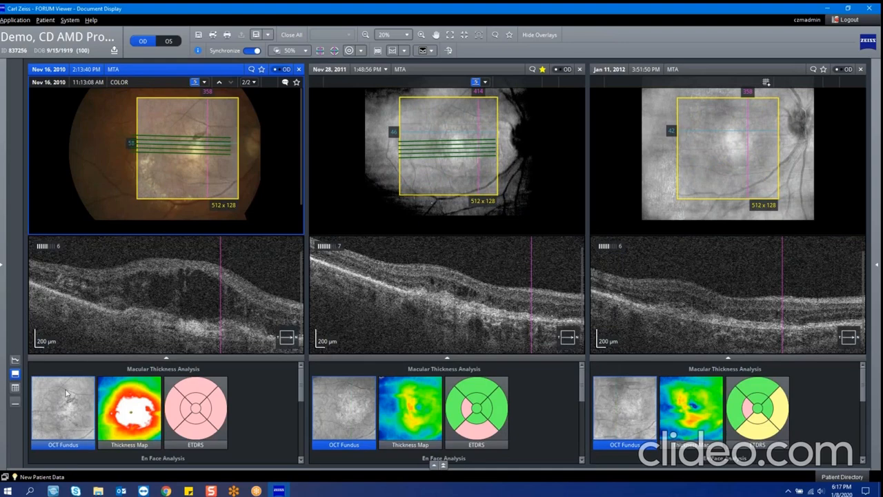
left_click(147, 426)
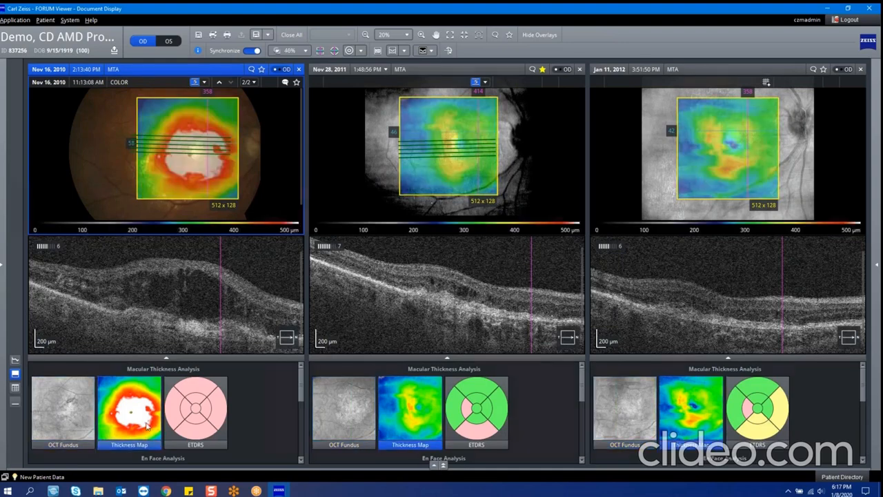
left_click(182, 426)
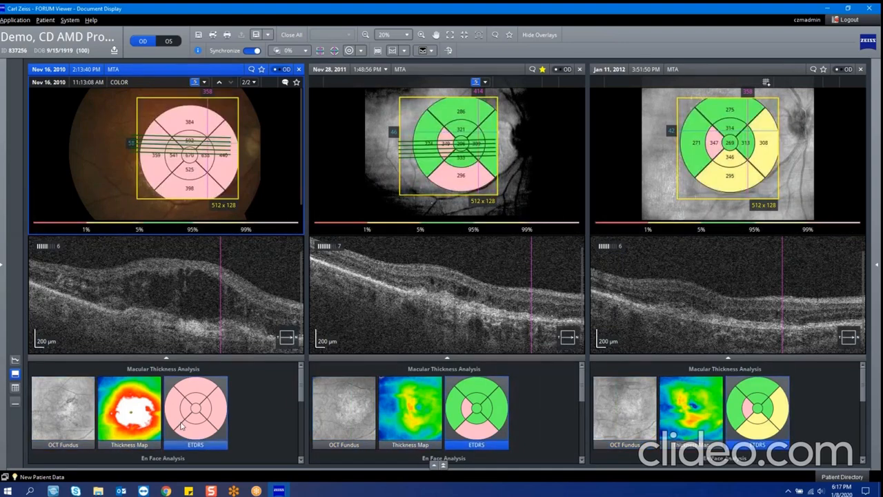
scroll(181, 426, "down", 3)
scroll(178, 421, "up", 3)
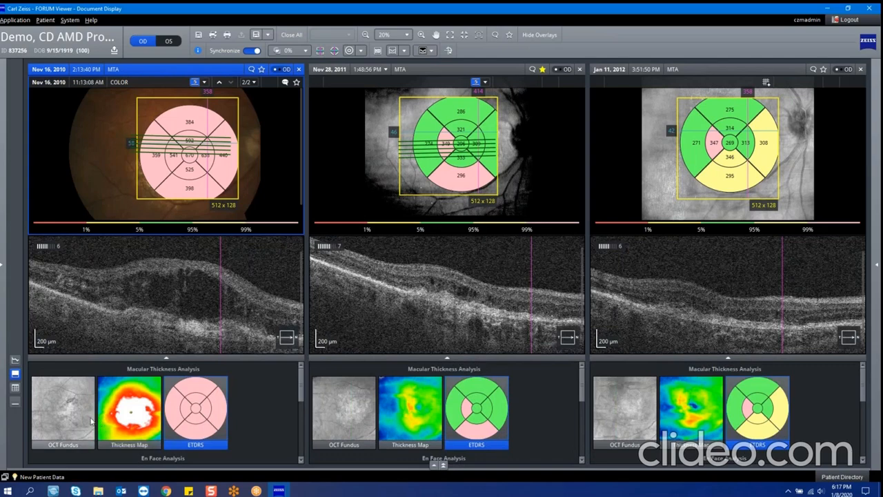
left_click(129, 410)
left_click(63, 411)
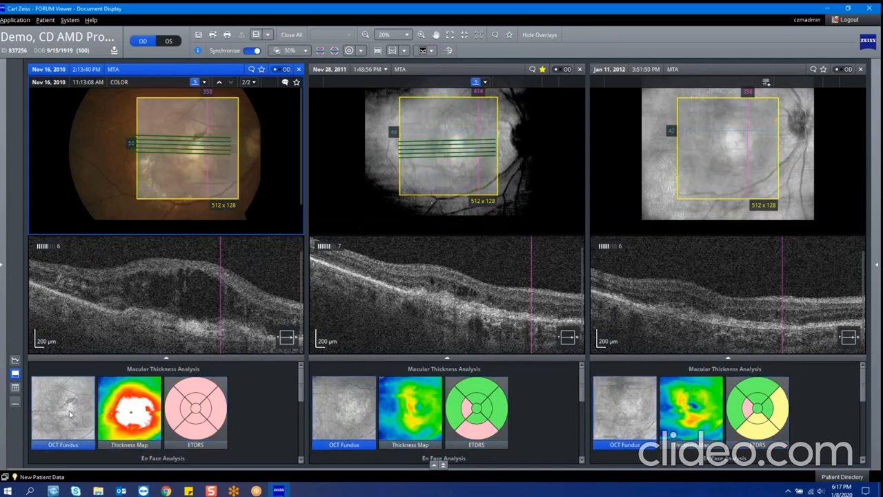
left_click(129, 411)
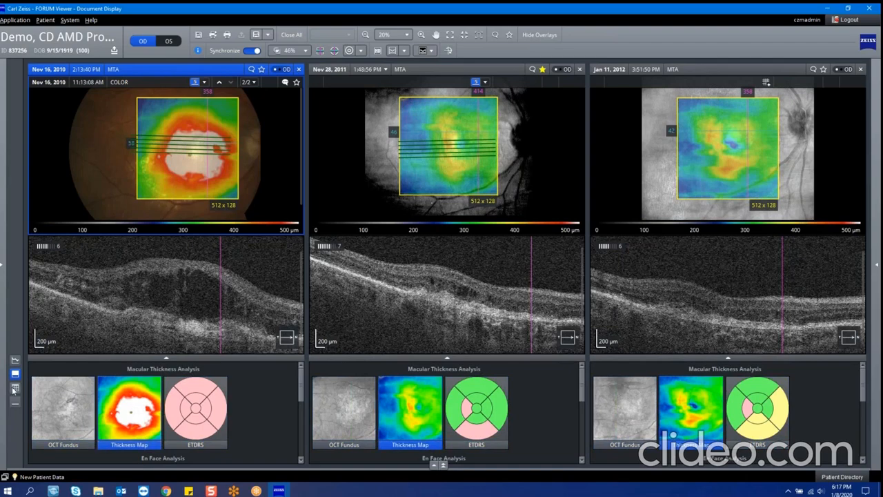
Step: Examine the Macular Thickness Analysis parameter tables with the Thickness Map, ETDRS and OCT Fundus overlays in turn
left_click(14, 389)
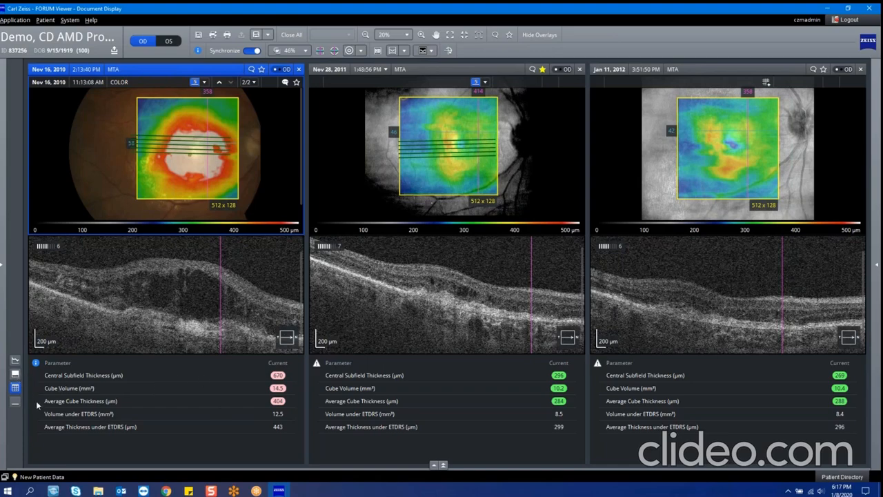
left_click(16, 374)
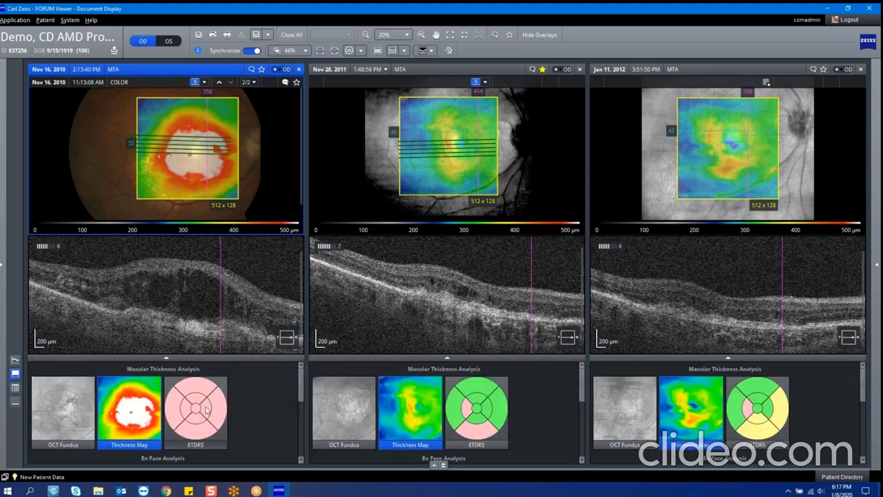
left_click(15, 388)
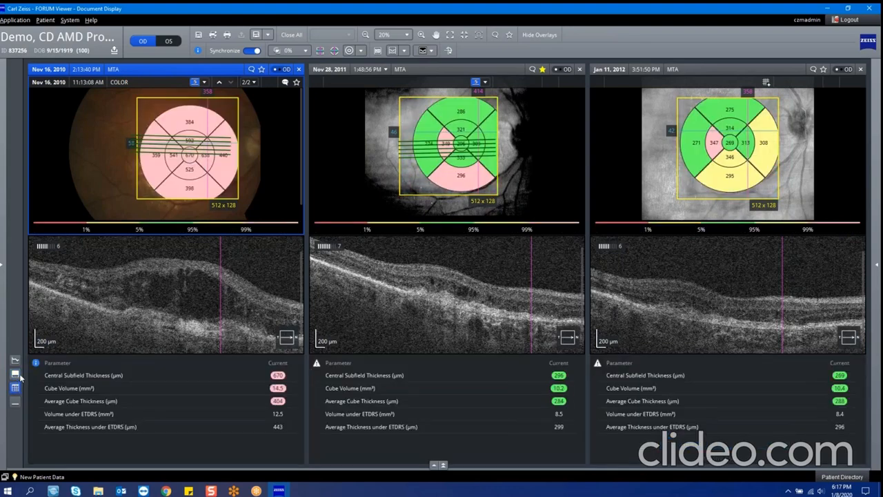
left_click(16, 373)
left_click(58, 397)
left_click(15, 388)
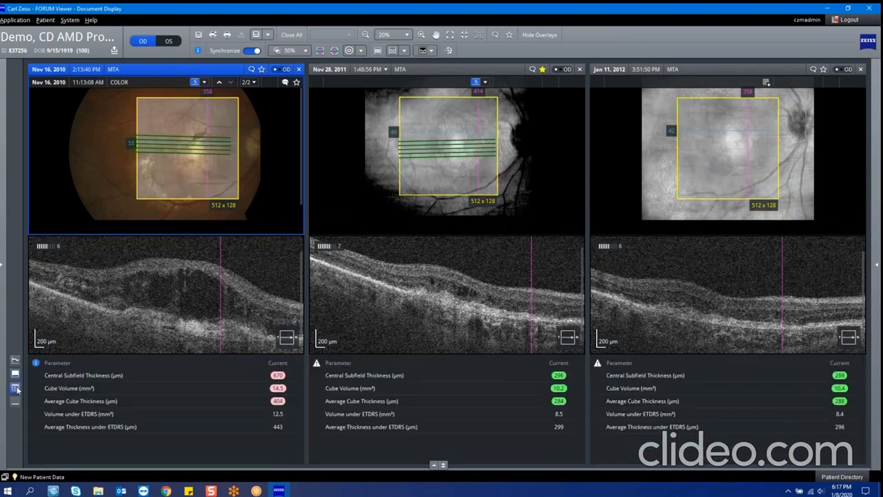
Step: Apply the VRI En Face overlay to the exams and view its parameter table
left_click(15, 374)
scroll(129, 404, "down", 2)
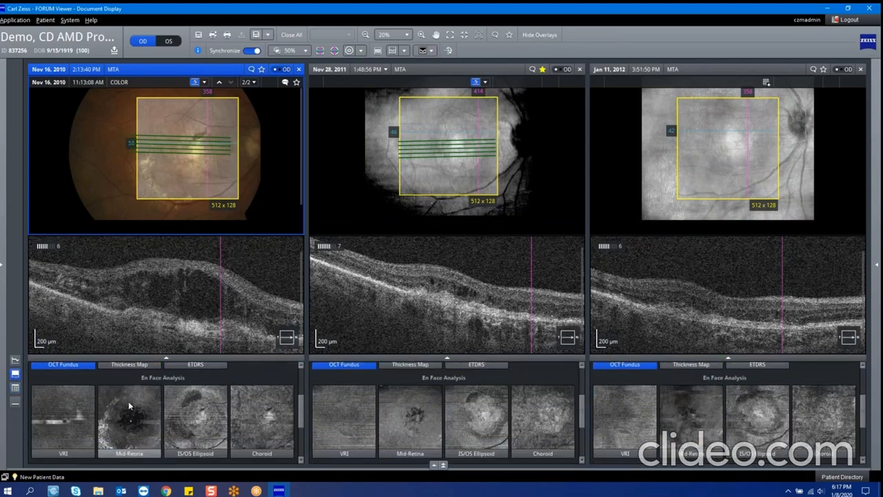
left_click(77, 423)
left_click(15, 388)
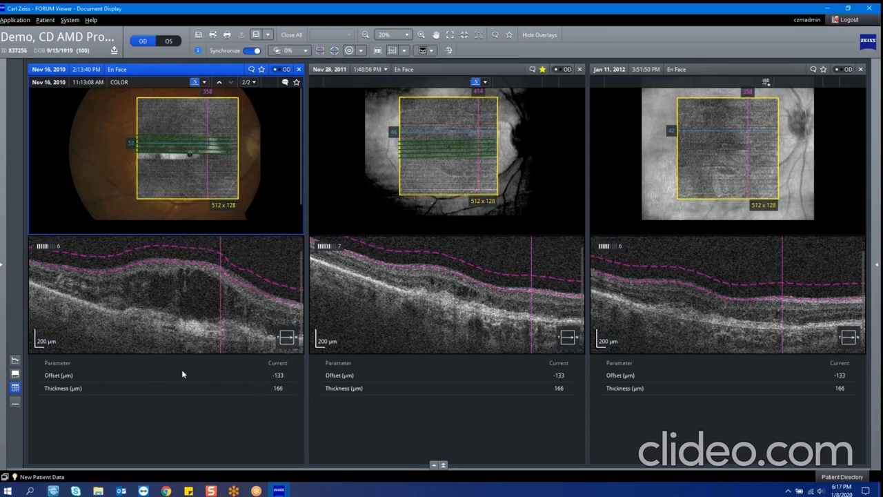
Step: Restore the Thickness Map overlay, check its parameter table, and collapse the lower area to enlarge the fundus images and B-scans
left_click(15, 374)
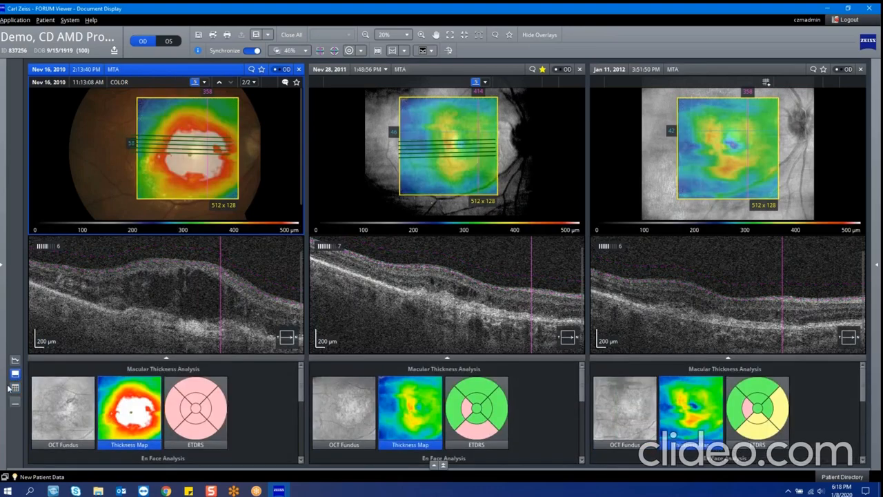
left_click(15, 388)
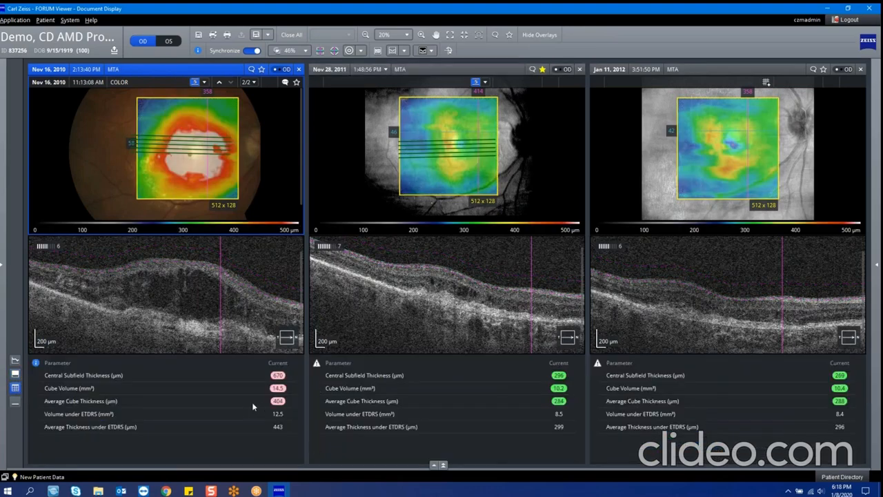
left_click(14, 406)
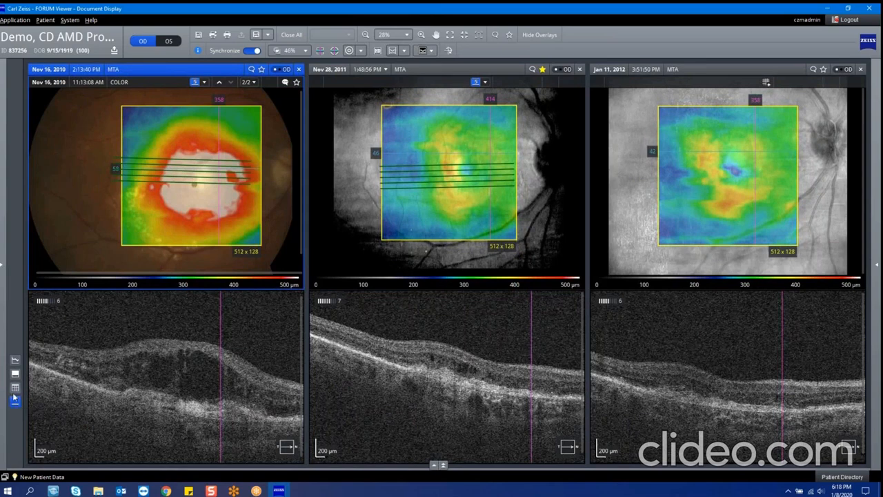
left_click(15, 389)
left_click(13, 407)
left_click(15, 388)
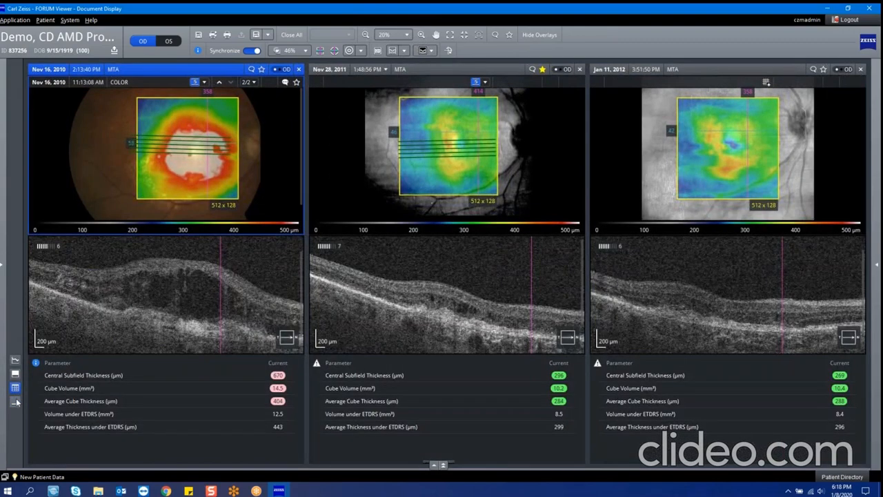
left_click(15, 402)
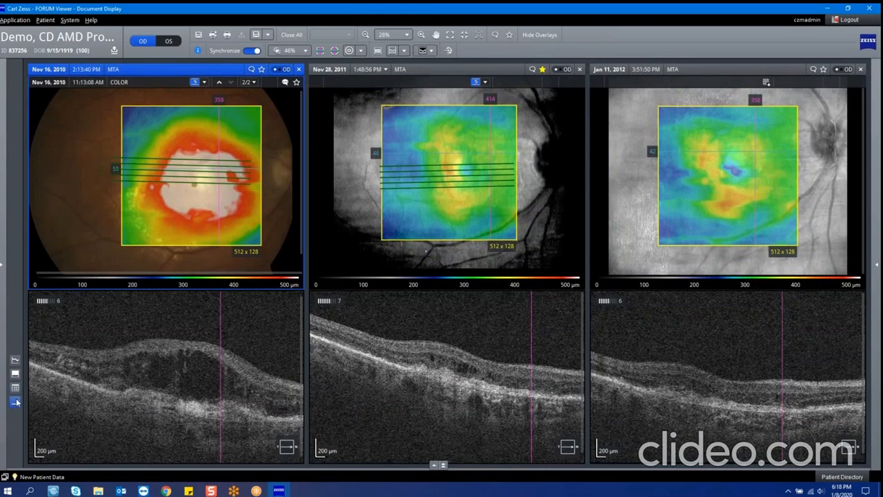
Step: View the original Nov 16, 2010 color fundus image, return to the registered view, and check the B-scan display options
left_click(449, 50)
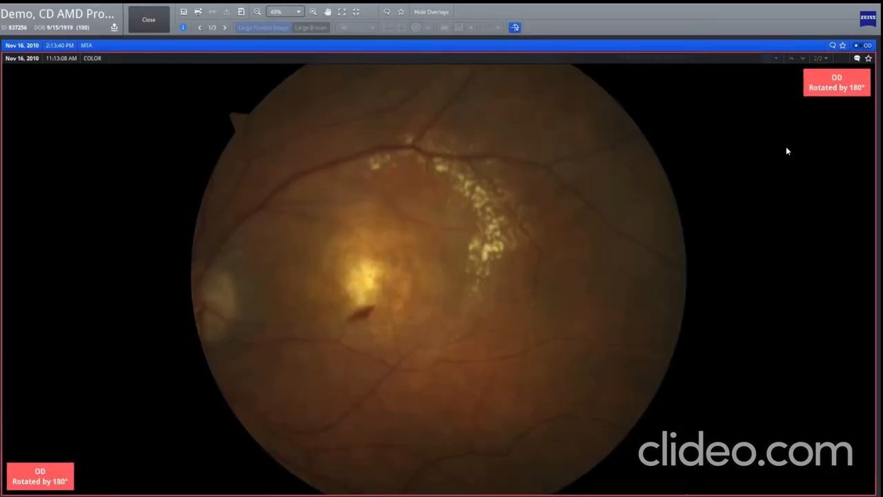
left_click(515, 29)
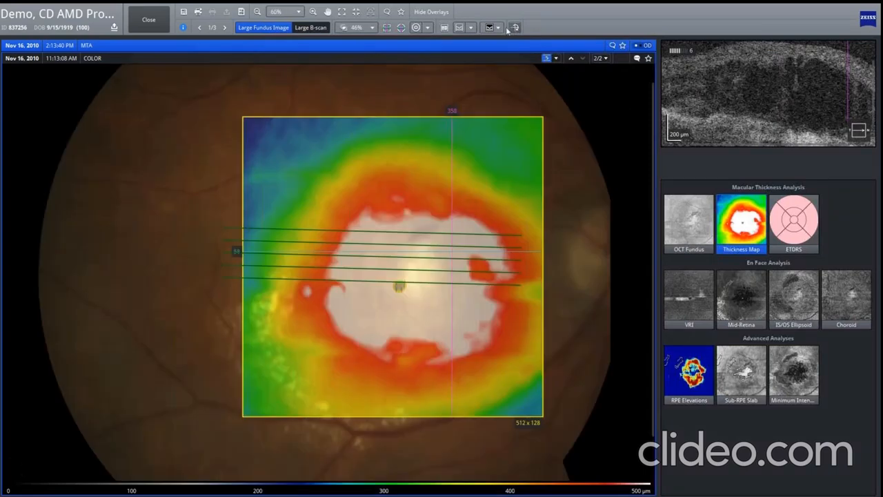
left_click(495, 27)
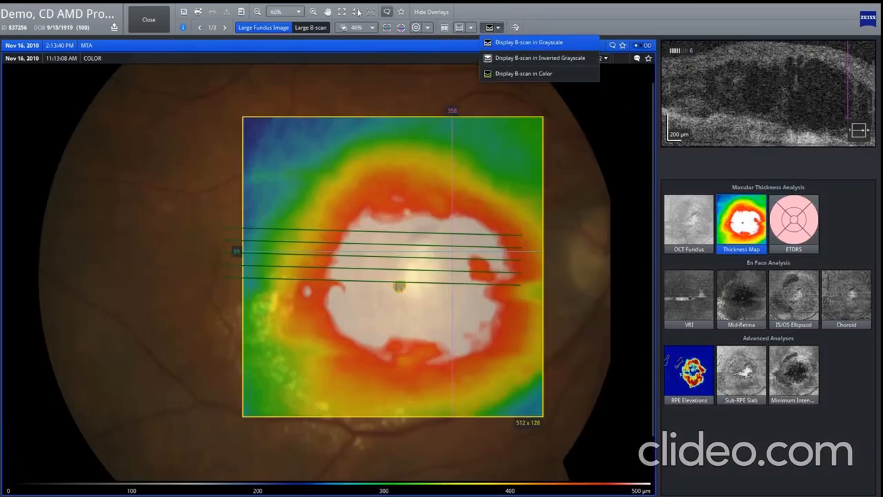
left_click(310, 28)
Step: Move to a different B-scan slice in the three exams and display the B-scans in inverted grayscale
scroll(407, 170, "down", 3)
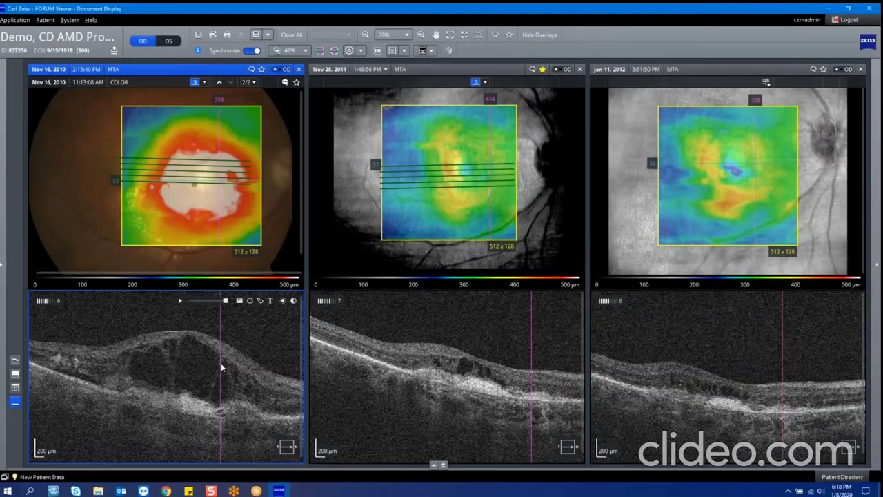
left_click(430, 53)
left_click(439, 80)
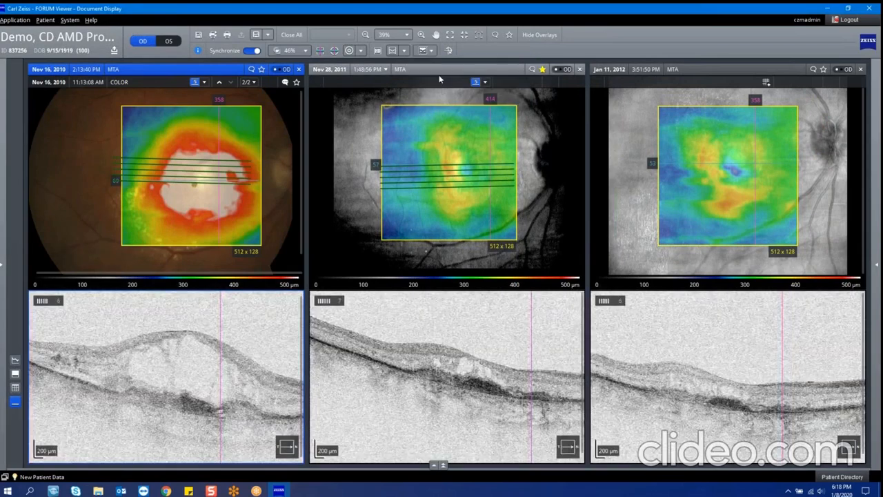
Step: Display the three exams' B-scans in color with their segmentation lines, and check the available segmentation options
left_click(439, 52)
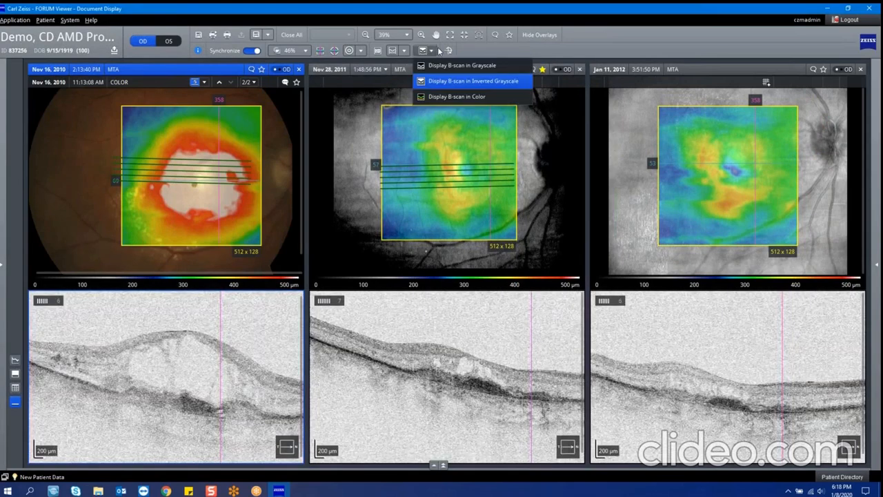
left_click(449, 96)
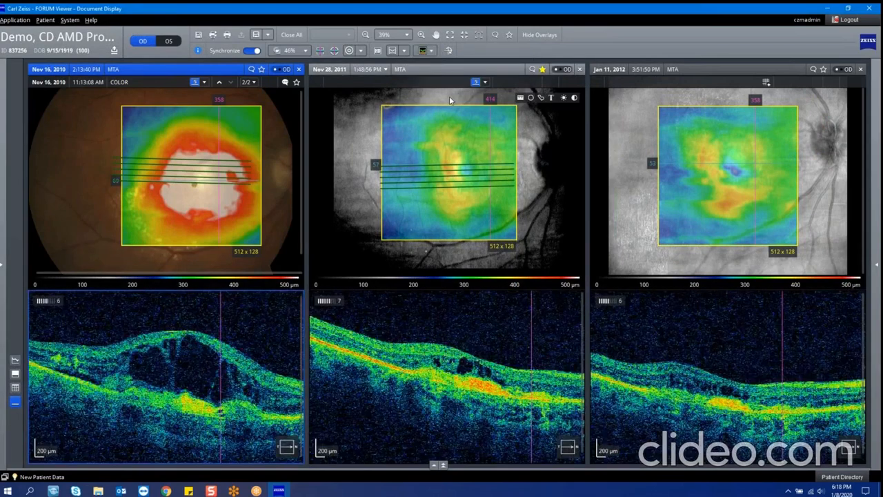
left_click(404, 50)
left_click(410, 66)
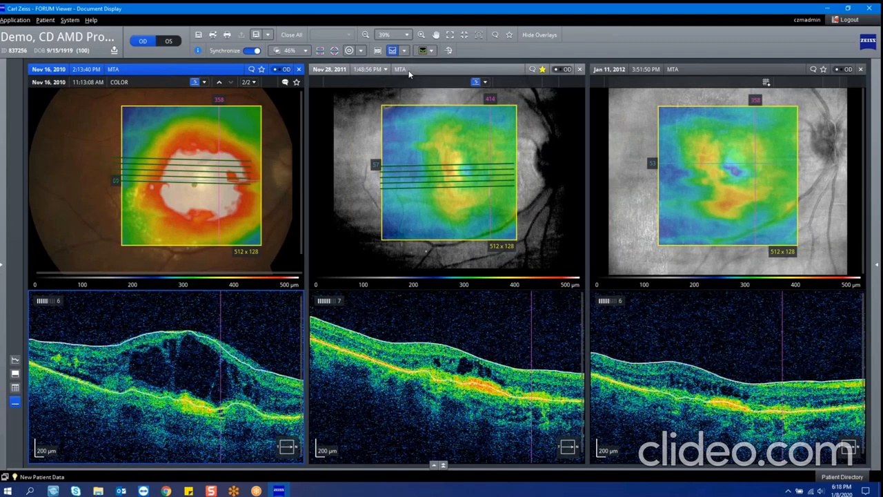
left_click(407, 51)
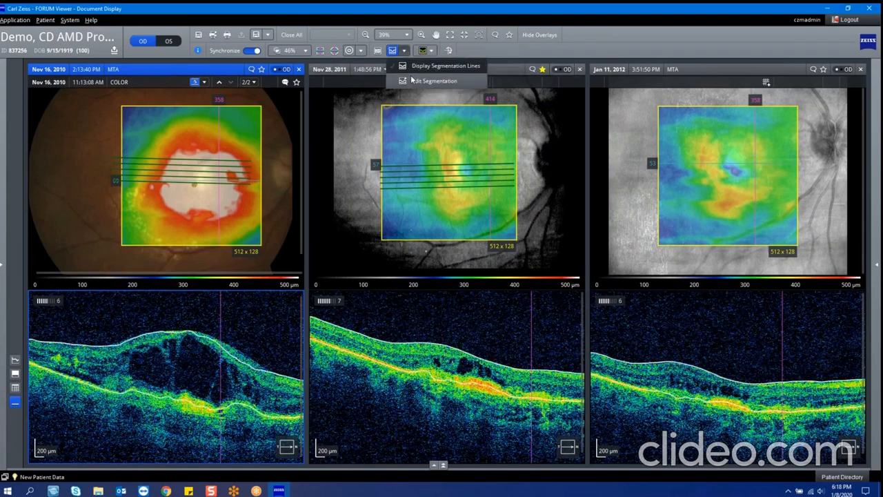
left_click(378, 51)
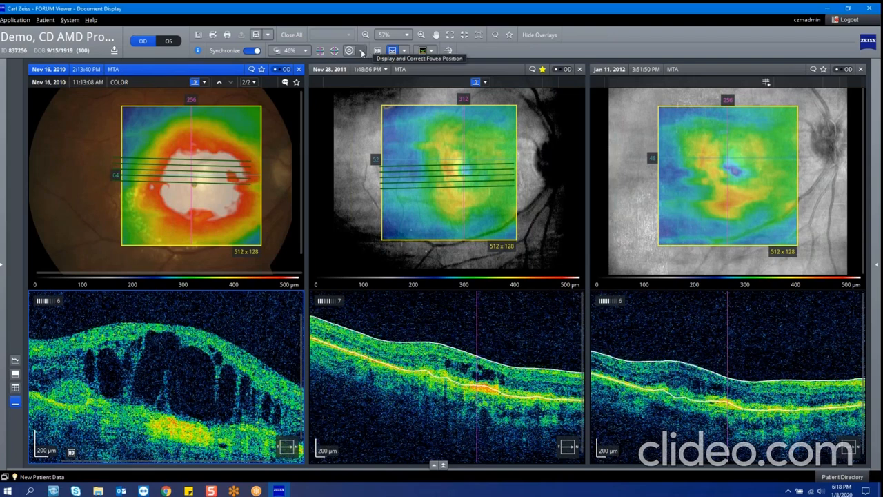
Step: Display the fovea position on the Nov 16, 2010 exam and reset it to AutoFovea
left_click(361, 51)
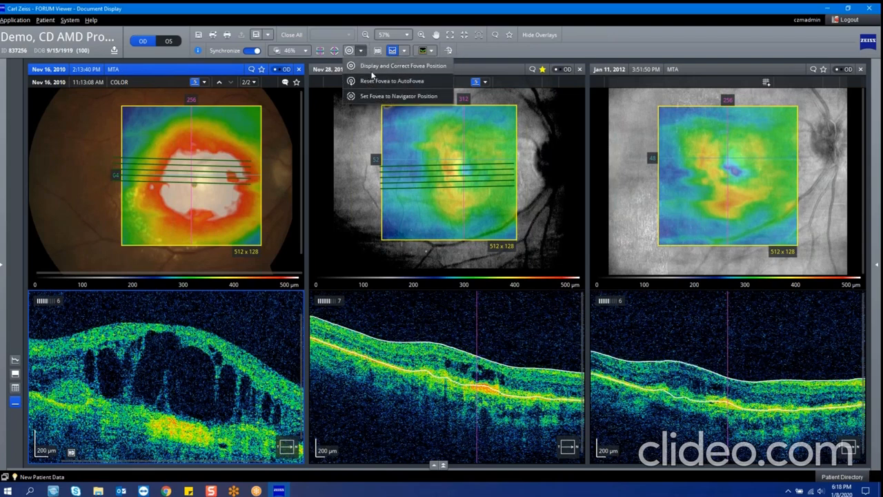
left_click(367, 69)
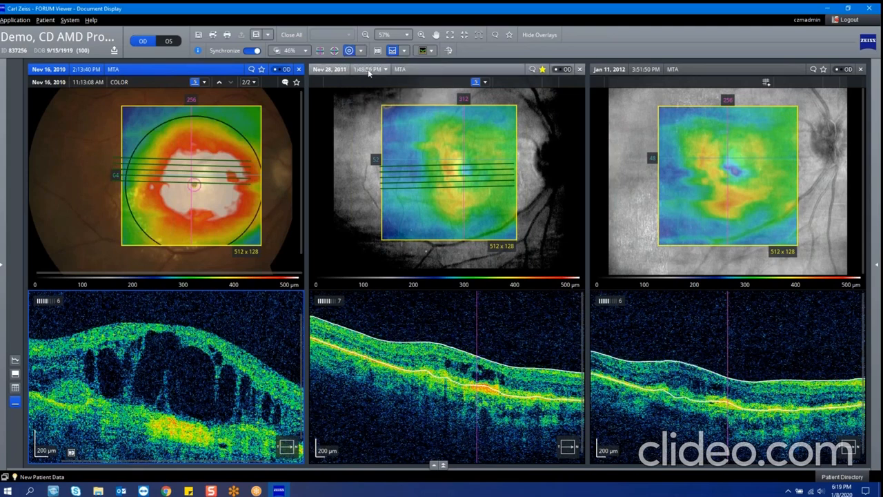
left_click(361, 52)
left_click(367, 77)
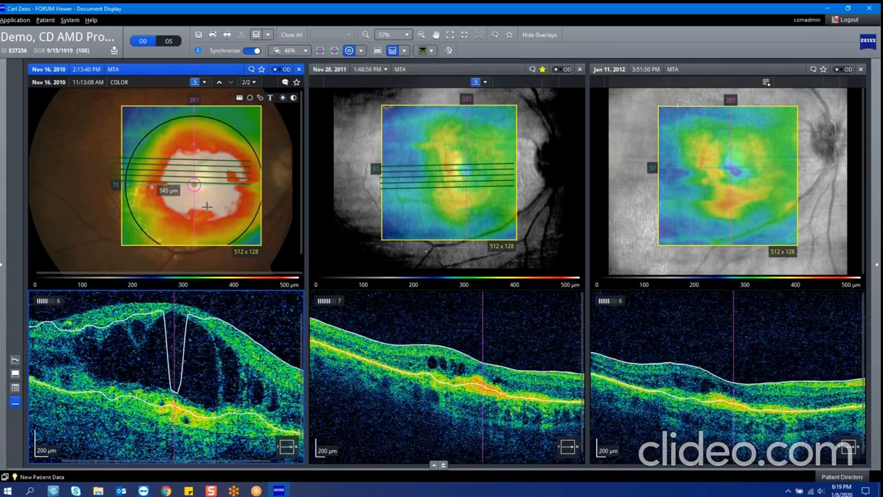
Step: Set the transparency of the fundus overlays to 58%
left_click(306, 52)
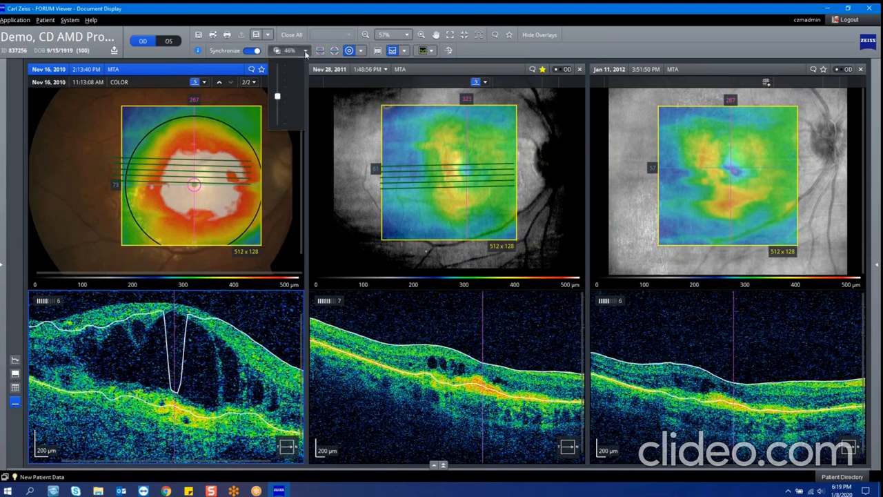
mouse_move(278, 98)
left_mouse_down()
mouse_move(281, 111)
mouse_move(286, 91)
left_mouse_up()
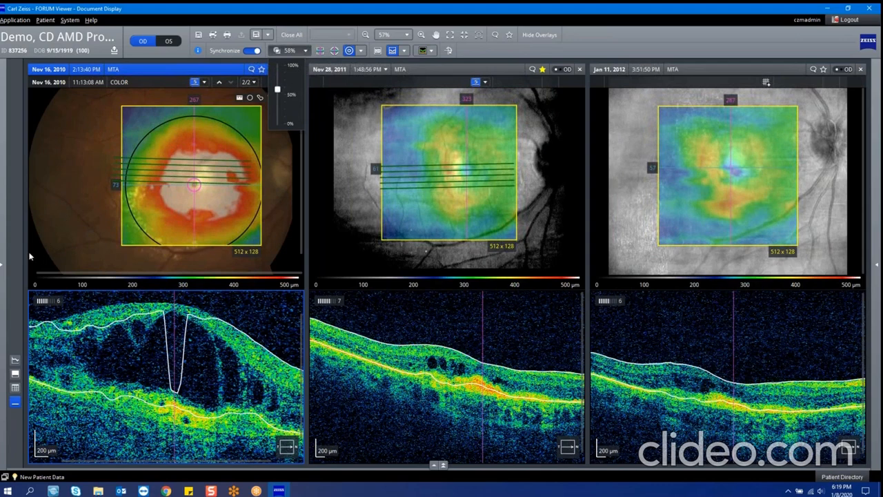
Step: Open the Macular Change Analysis and load the Jan 26, 2011 exam for comparison with Jan 11, 2012
left_click(3, 265)
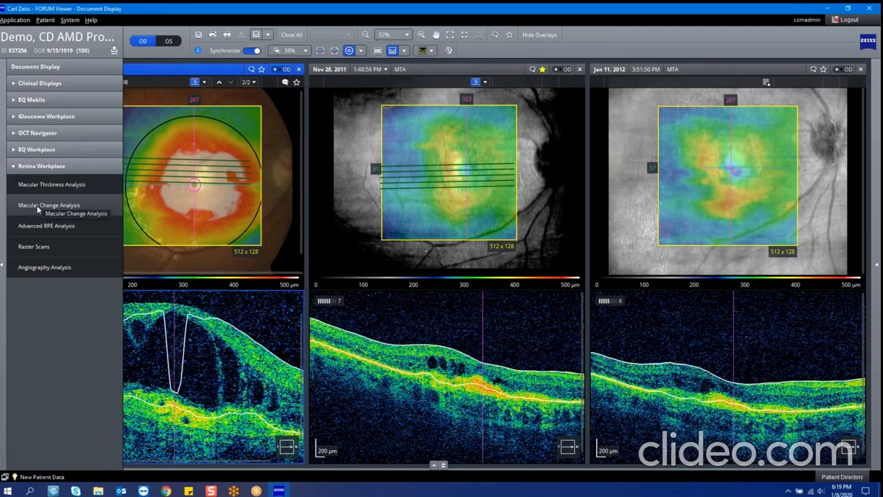
left_click(37, 205)
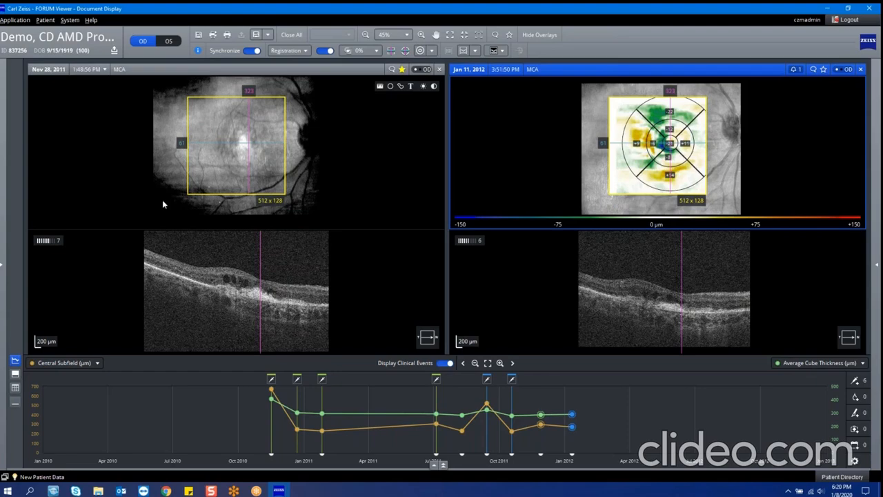
mouse_move(320, 415)
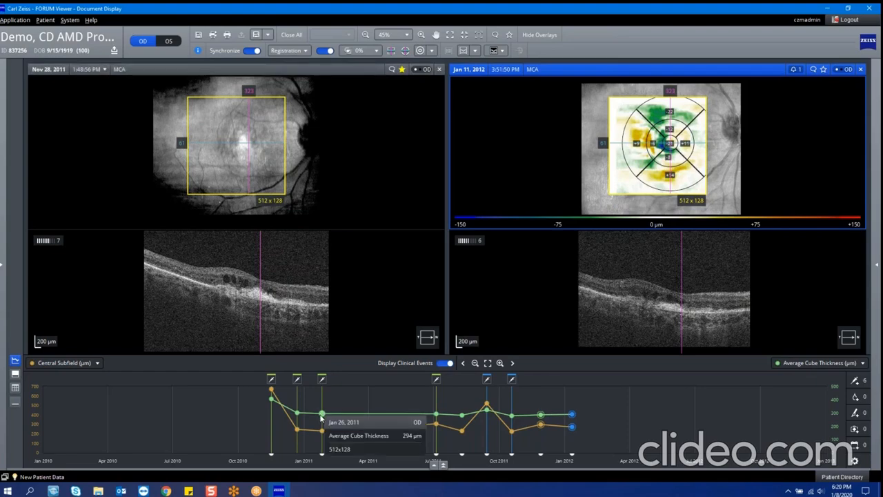
left_click_drag(321, 414, 207, 238)
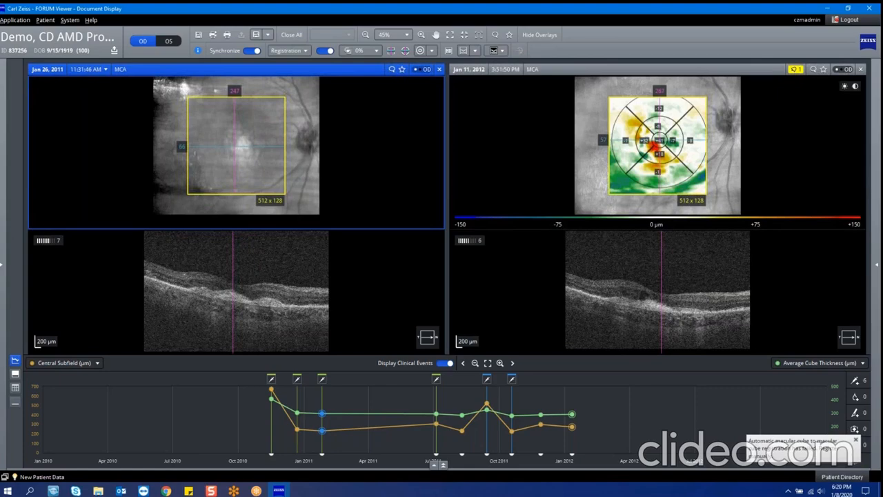
Step: Open the Advanced RPE Analysis and move the Oct 19, 2011 exam and its synchronized exams to another B-scan slice
left_click(2, 265)
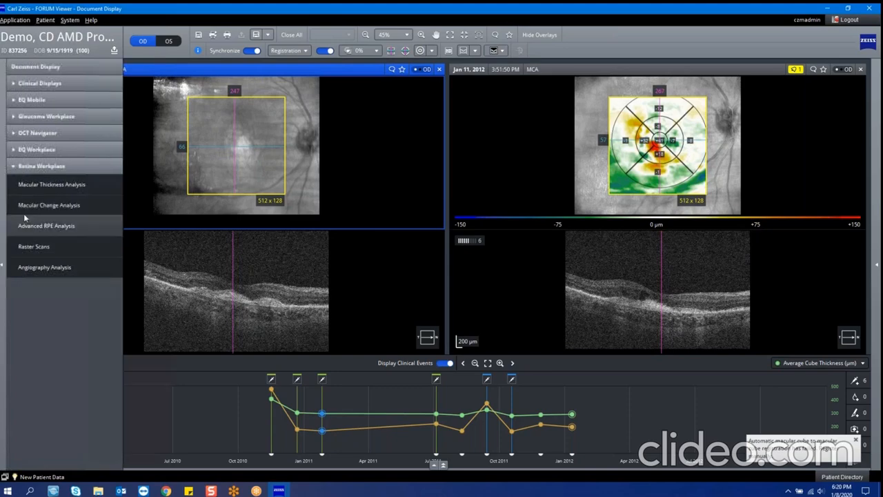
left_click(39, 227)
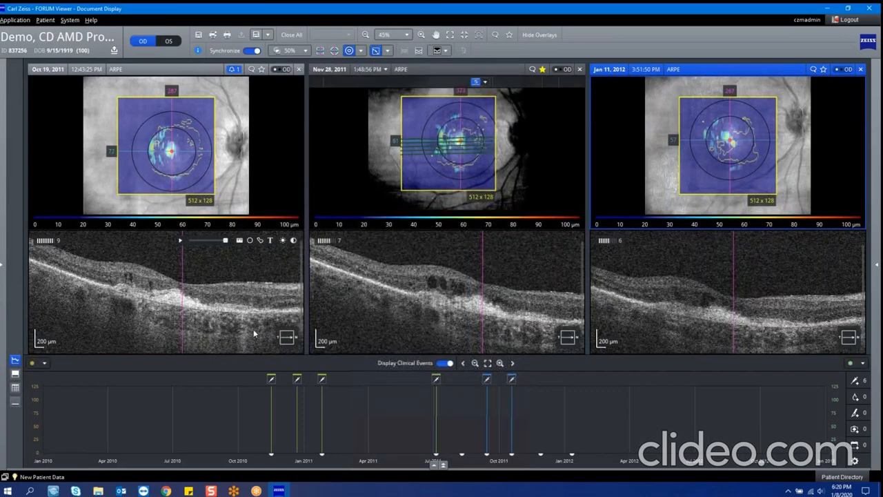
left_click(252, 333)
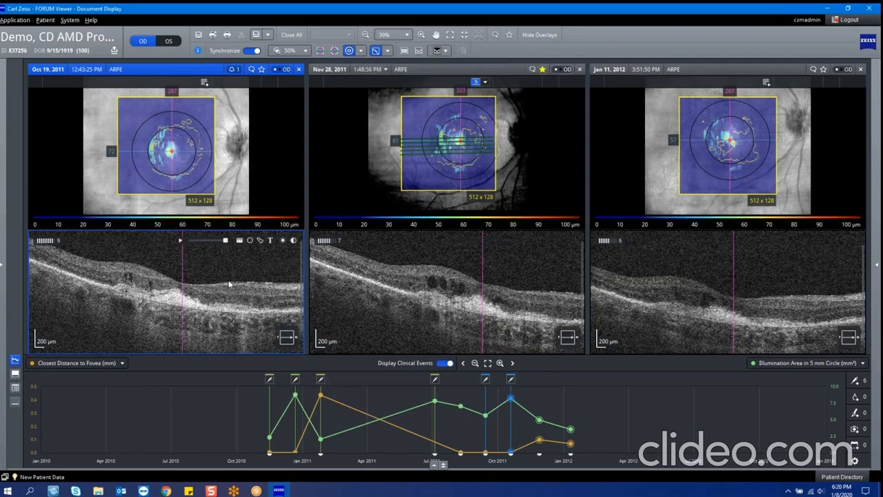
scroll(229, 281, "down", 12)
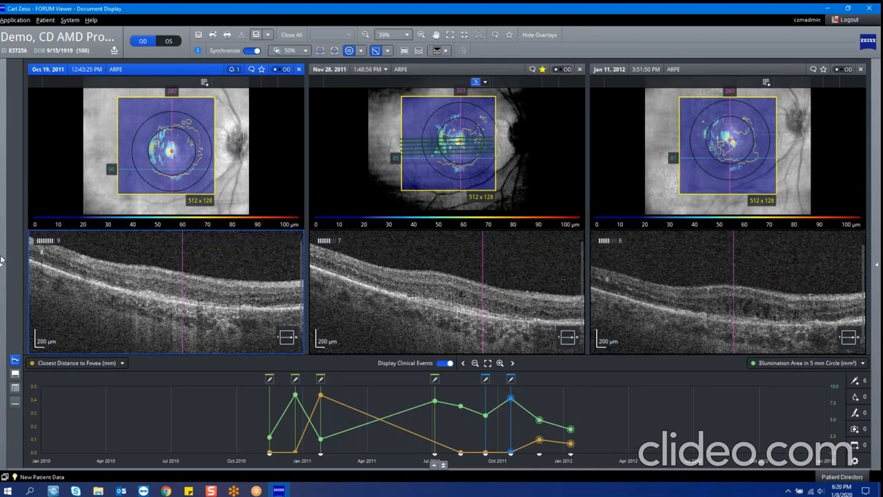
Step: Open the Raster Scans display, check the scan pattern options, and browse through the HD 5 Line B-scans
mouse_move(2, 260)
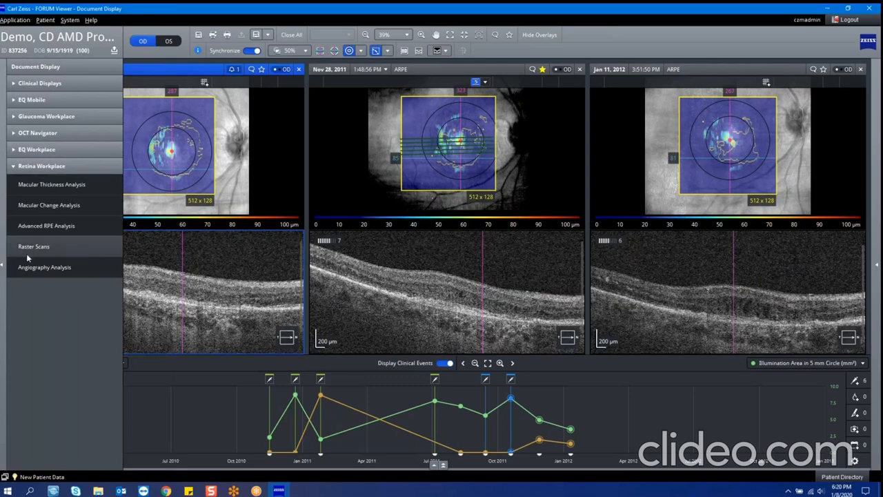
left_click(28, 255)
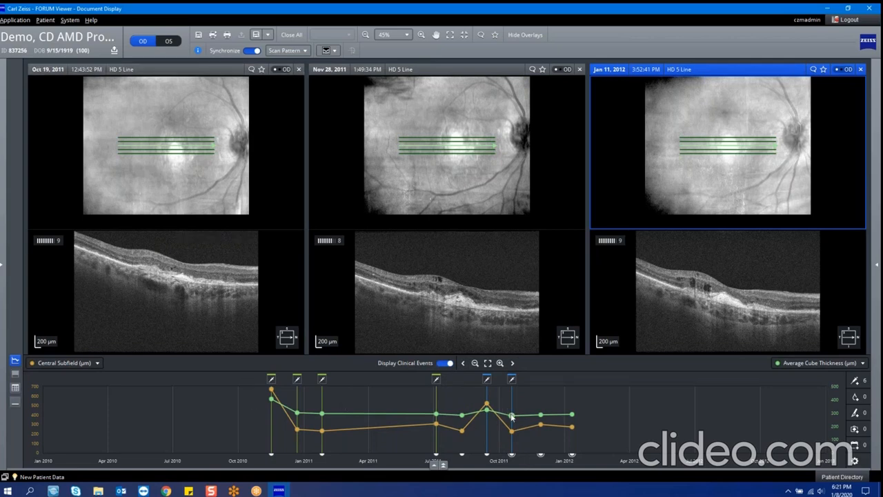
left_click(296, 55)
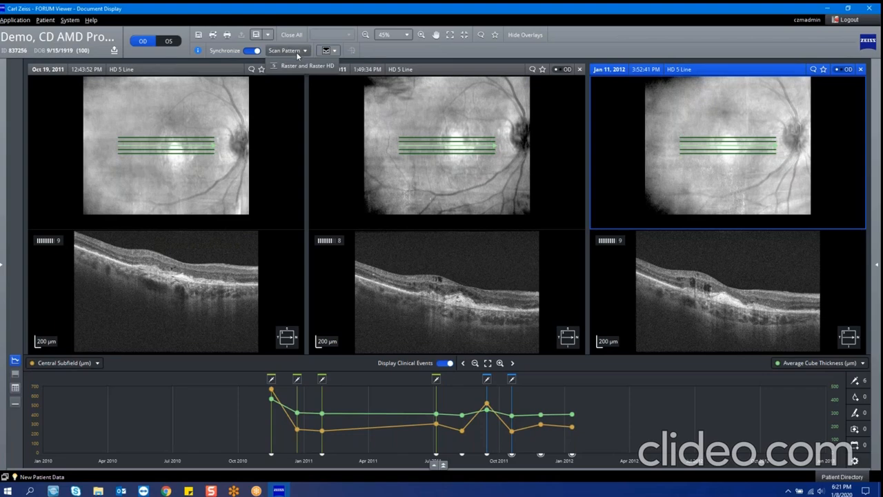
left_click(291, 107)
scroll(166, 178, "down", 1)
scroll(168, 178, "down", 2)
scroll(179, 153, "up", 2)
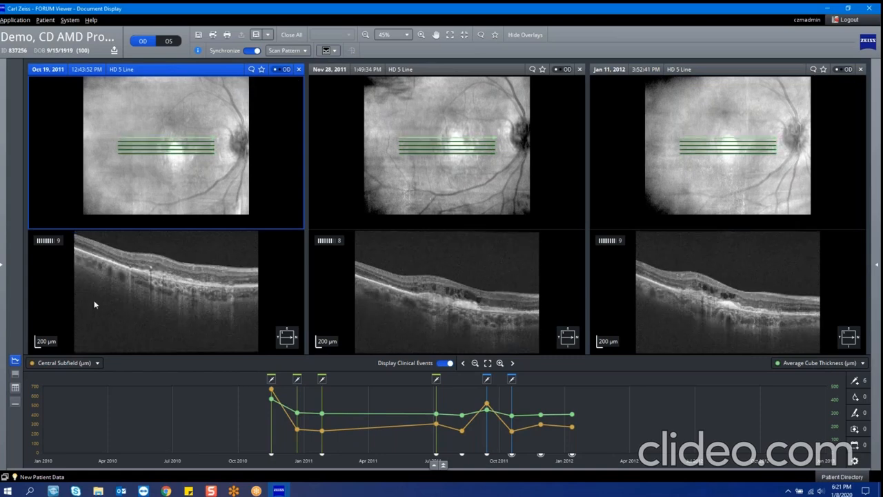
Step: Switch to the NPDR, DME demo patient from the patient directory and open the Angiography Analysis
left_click(1, 265)
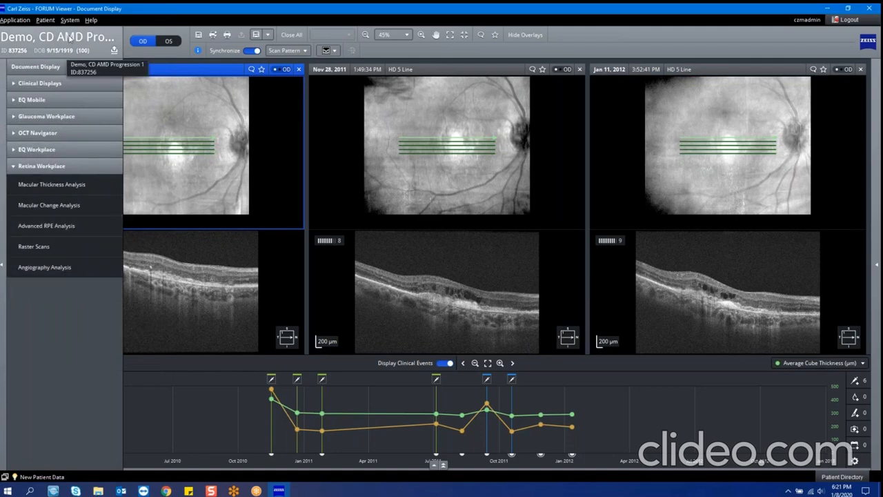
left_click(69, 38)
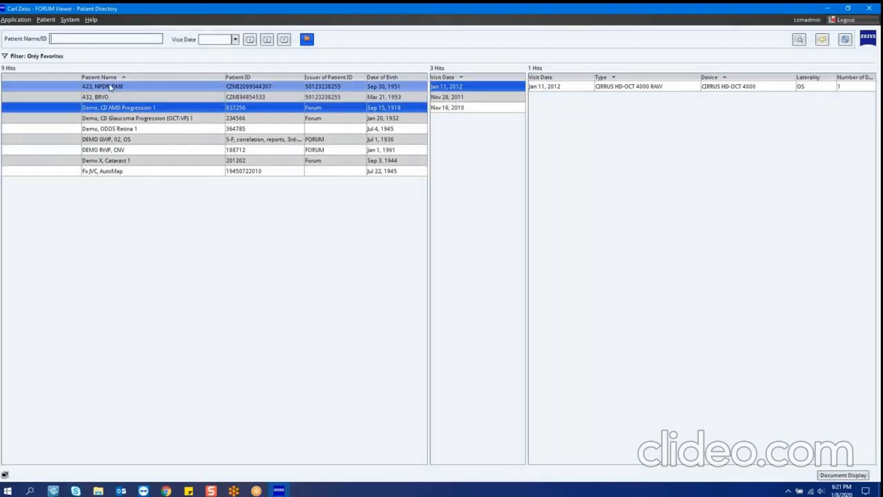
double_click(110, 88)
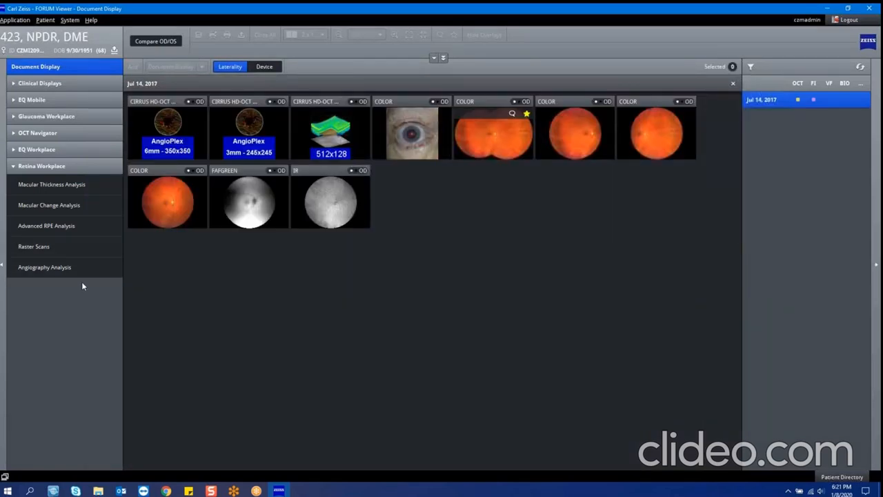
left_click(81, 271)
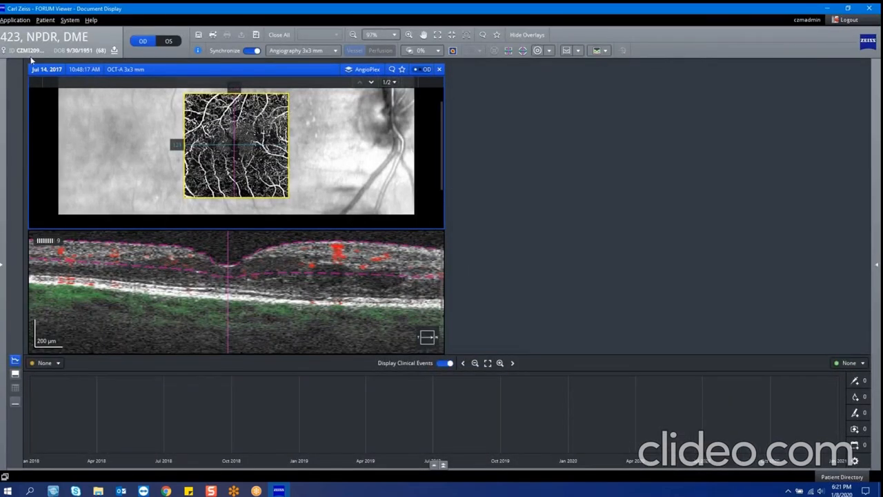
Step: Switch to the RWP, CNV demo patient from the patient directory and open the Angiography Analysis
left_click(55, 49)
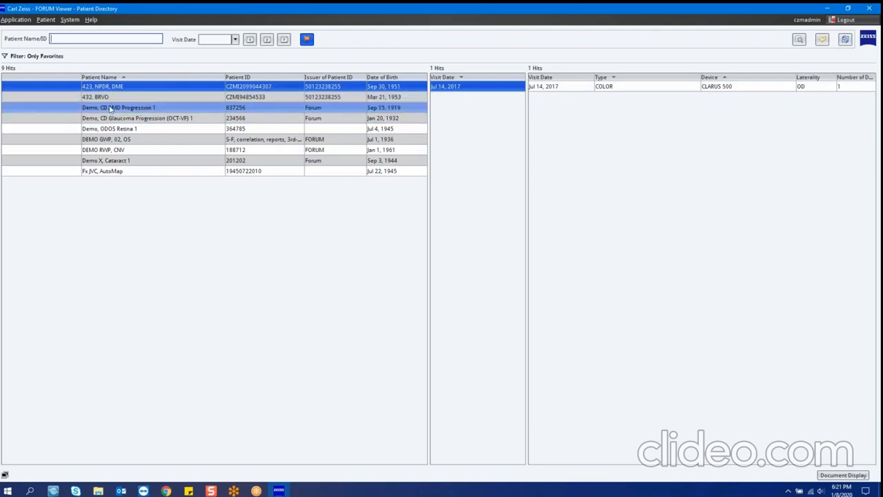
left_click(114, 149)
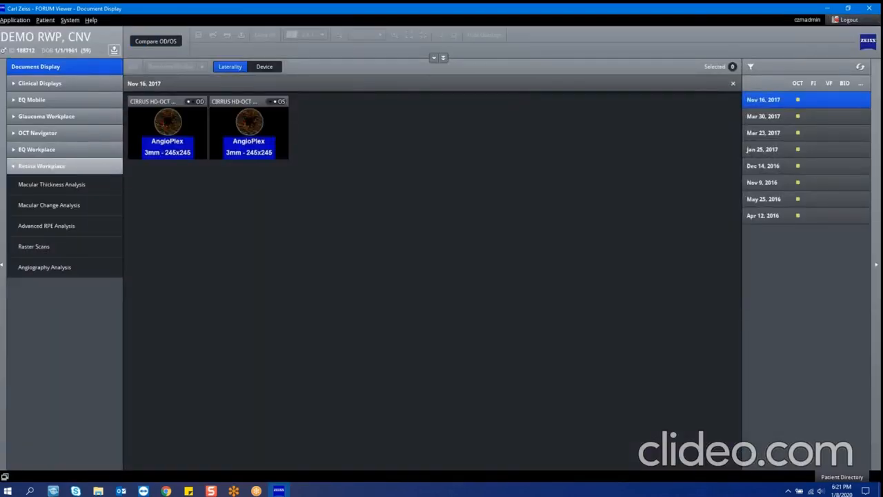
left_click(49, 272)
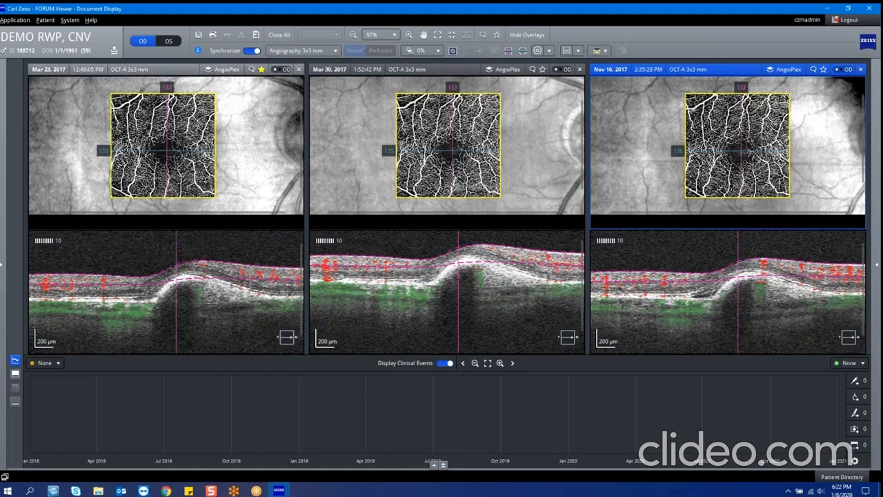
Step: Check the available angiography scan sizes, and compare the Structure and AngioPlex en face views of the three exams
left_click(292, 52)
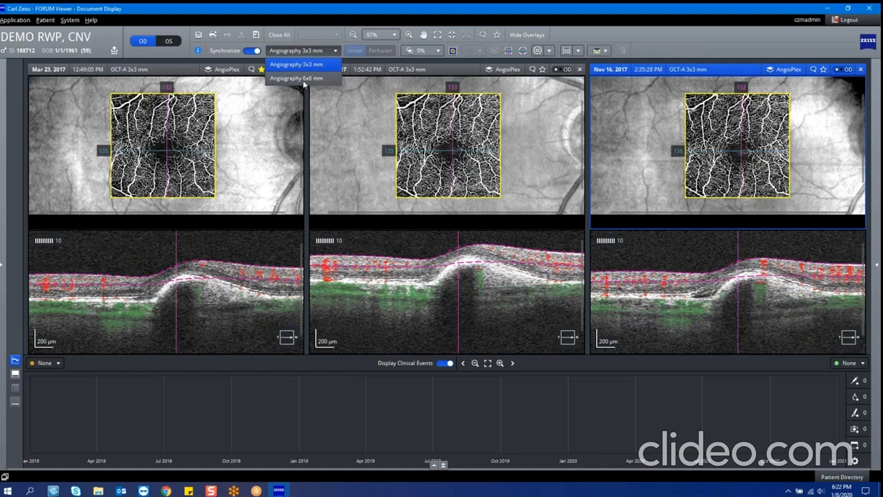
left_click(329, 127)
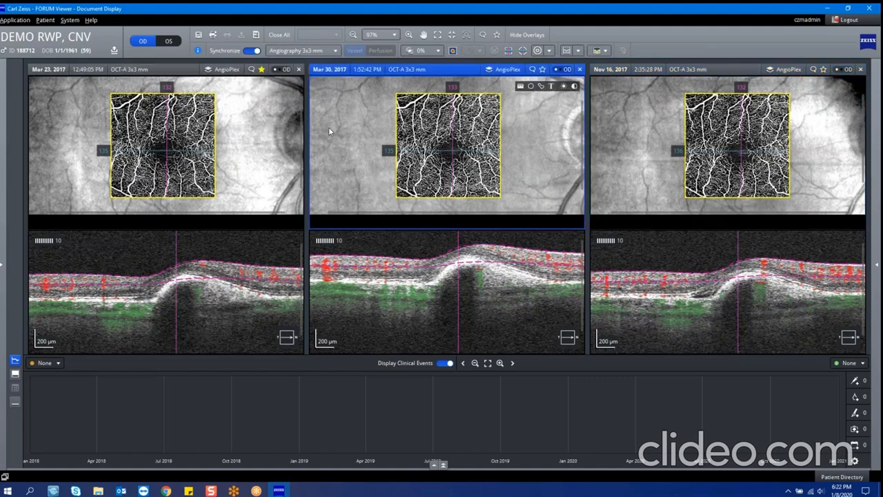
left_click(225, 70)
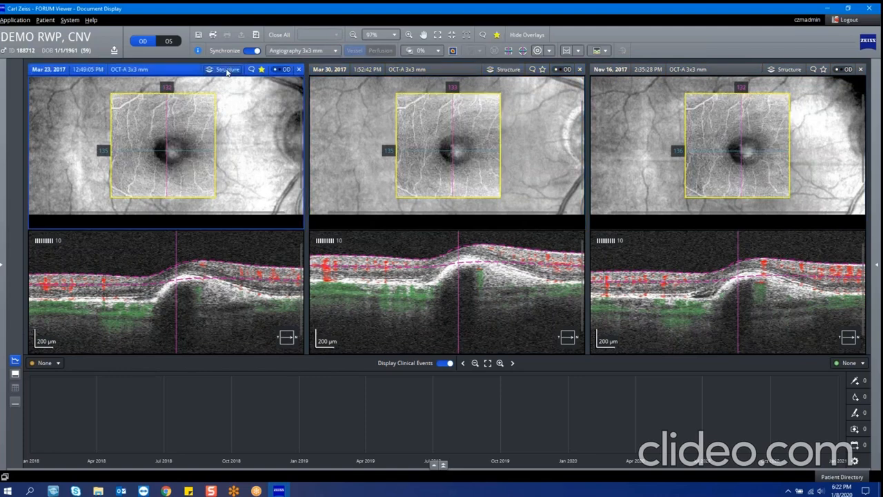
left_click(227, 70)
left_click(232, 73)
left_click(219, 70)
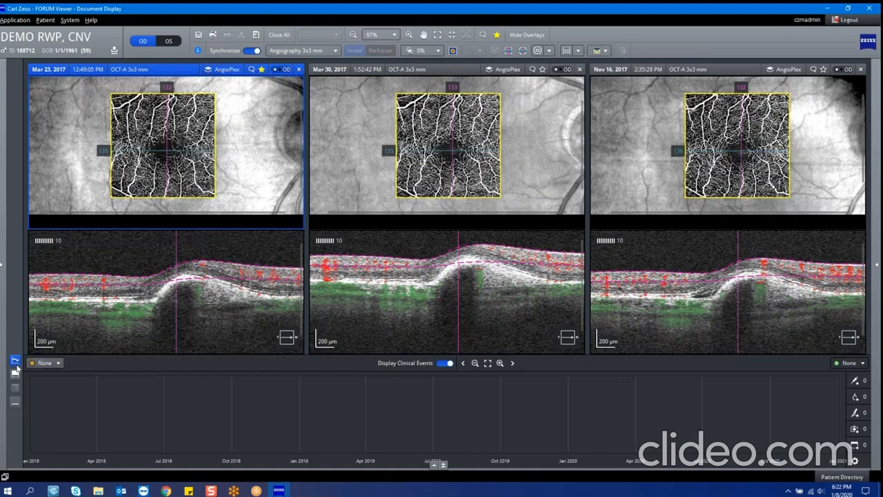
Step: Show the AngioPlex en face thumbnails and apply the VRI slab to the three exams
left_click(14, 374)
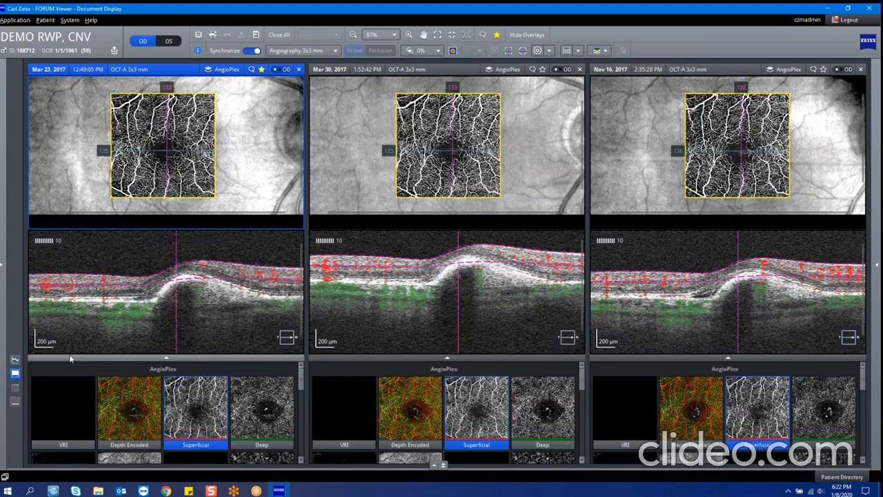
left_click(75, 418)
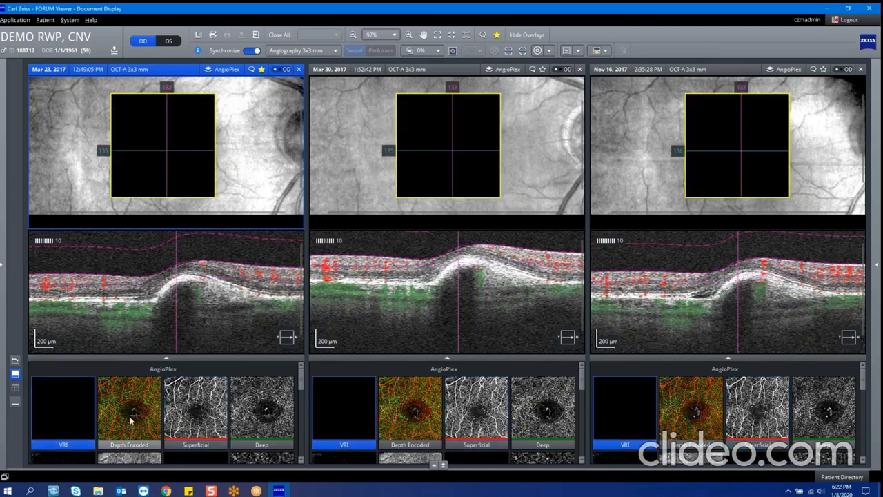
Step: View the Depth Encoded, Superficial, Deep and Avascular slabs on the three exams, finishing with the RPE-RPE-Fit slab
left_click(131, 421)
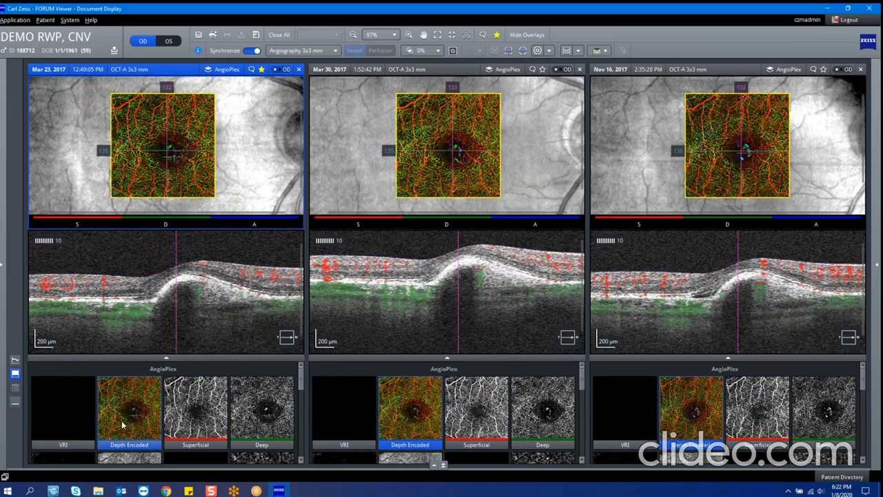
left_click(212, 418)
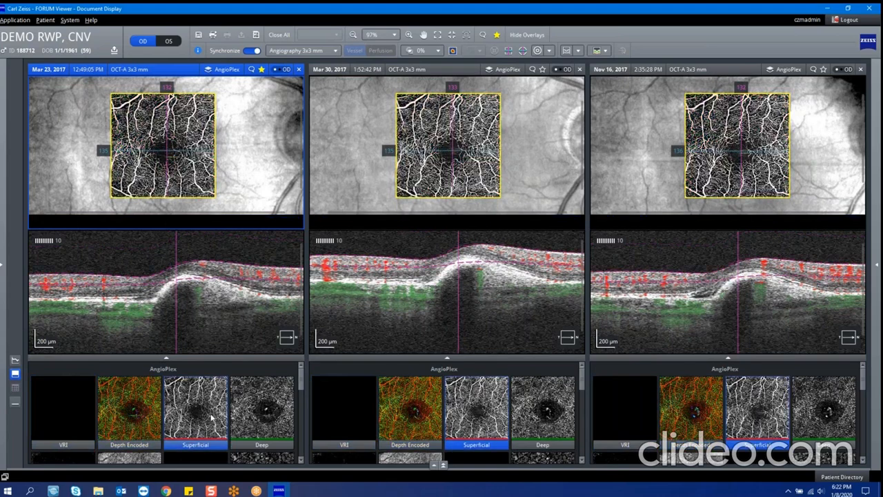
left_click(230, 410)
scroll(272, 411, "down", 1)
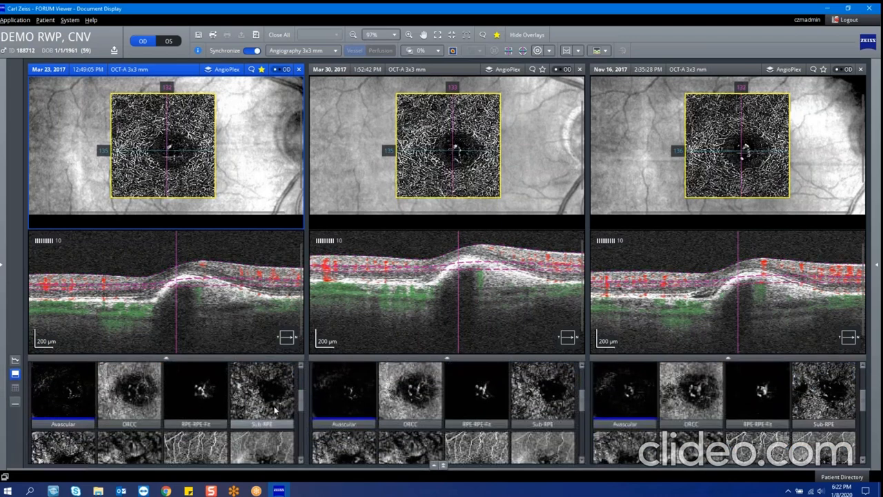
left_click(58, 408)
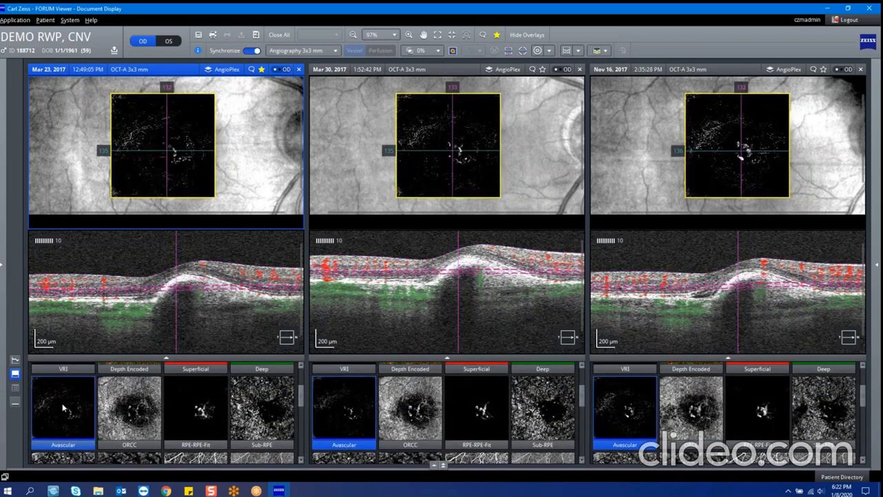
left_click(214, 413)
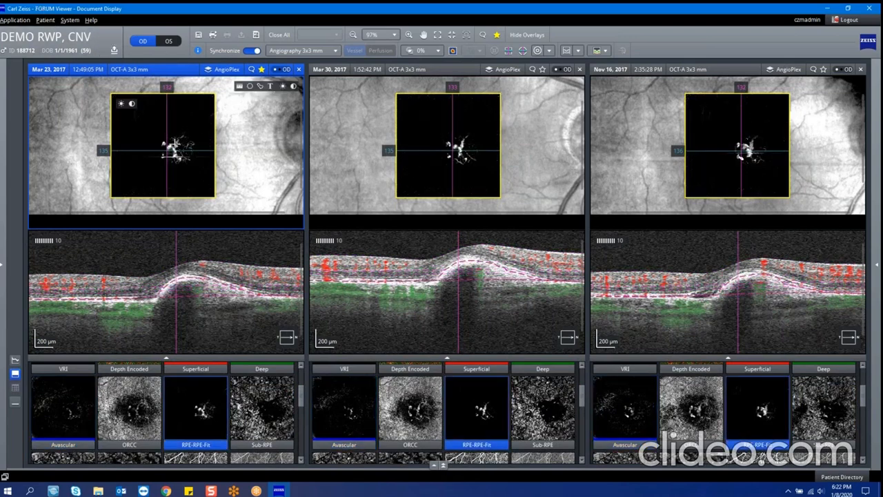
Step: Move the synchronized crosshair to the lower right of the lesion and enlarge the Mar 23, 2017 angiography exam
left_click(167, 149)
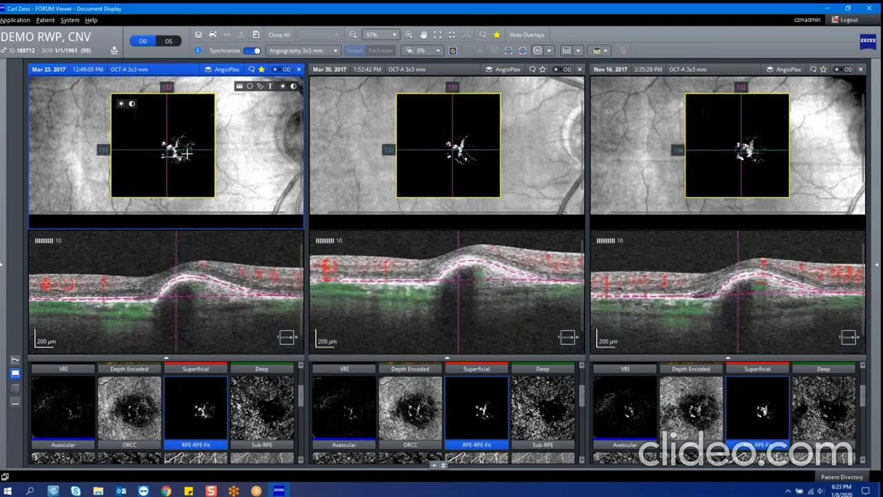
left_click(195, 180)
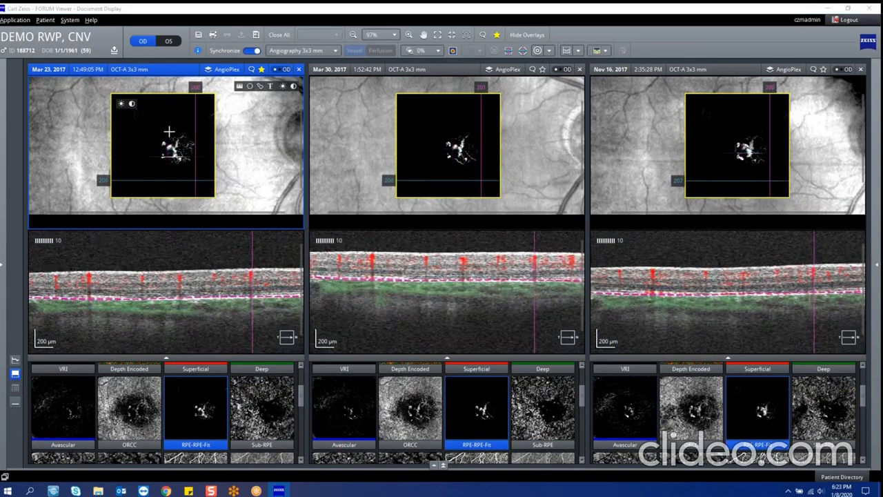
double_click(169, 133)
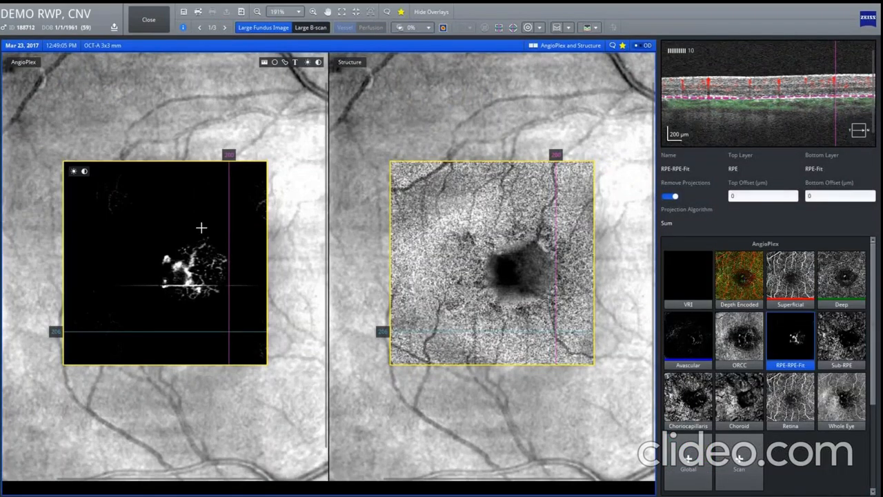
Step: Compare the AngioPlex, Structure, and combined AngioPlex and Structure en face views in the enlarged exam, and close it
left_click(540, 48)
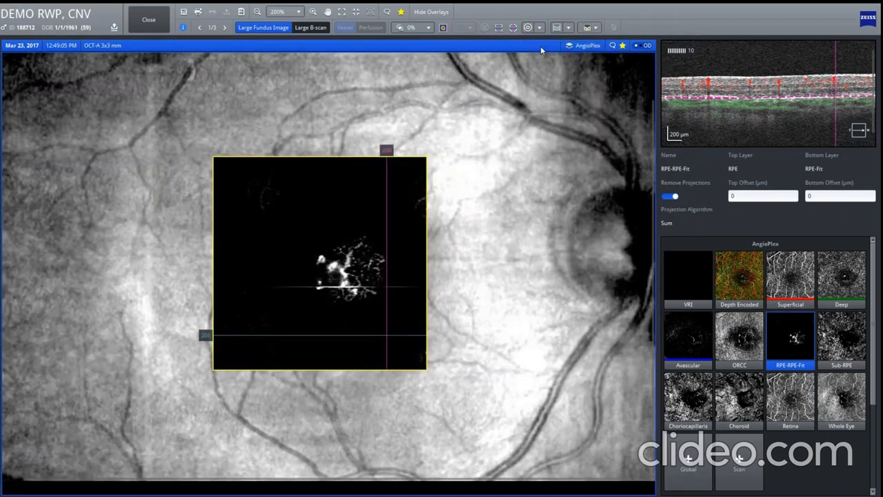
left_click(588, 46)
left_click(588, 45)
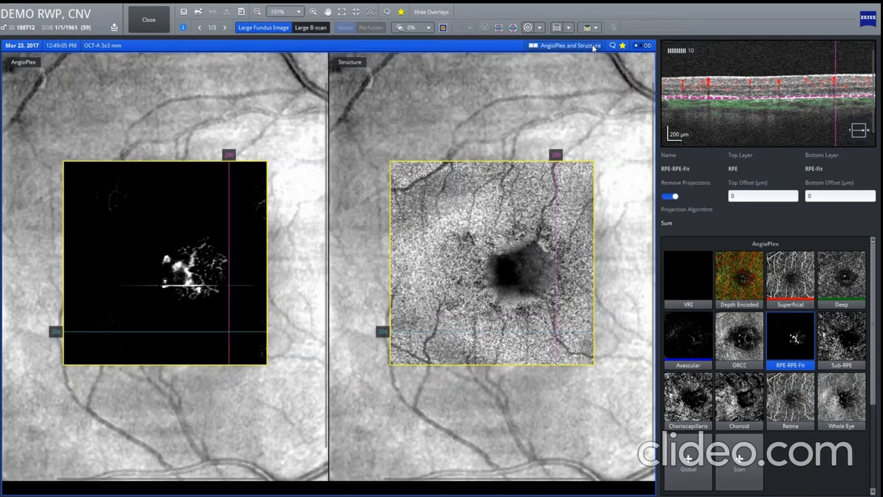
left_click(592, 46)
left_click(592, 46)
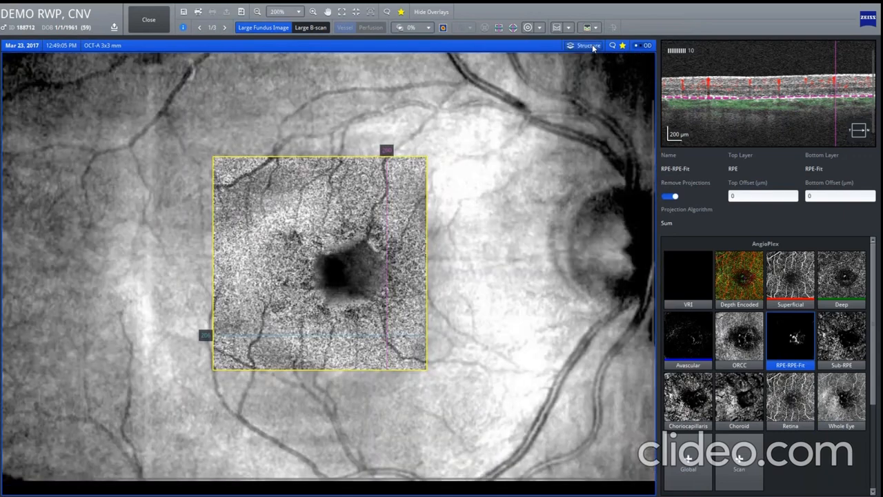
left_click(592, 46)
left_click(592, 46)
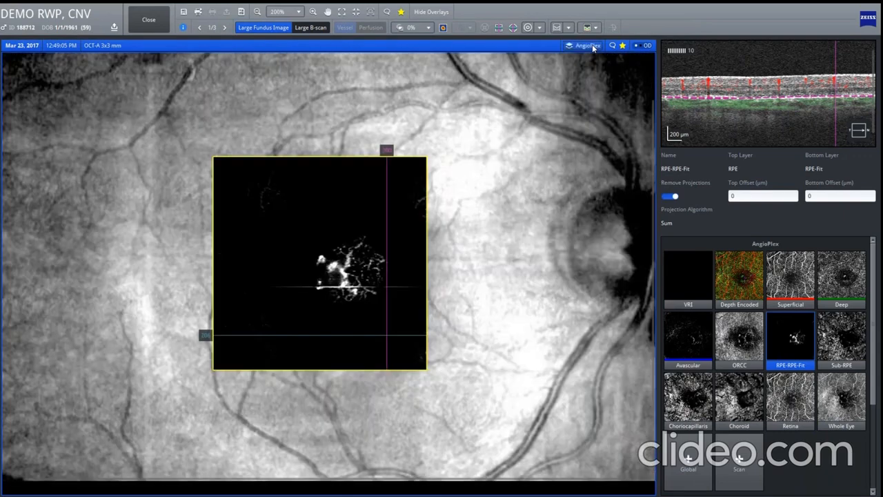
left_click(591, 46)
left_click(592, 46)
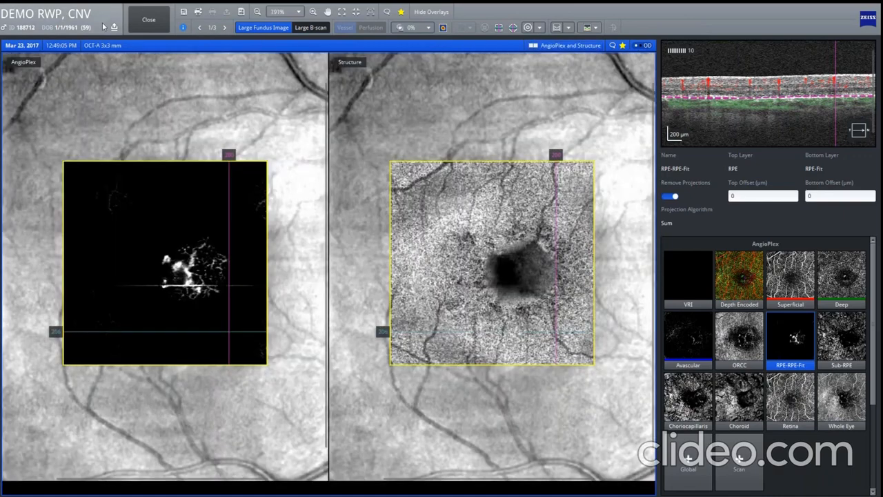
left_click(147, 20)
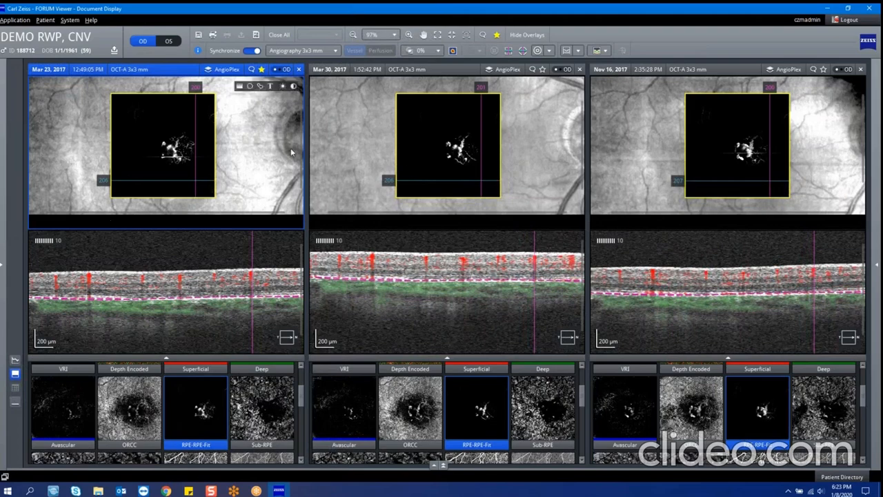
Step: Move through the synchronized B-scans of the three exams and check the patient's list of exam dates
scroll(197, 168, "down", 10)
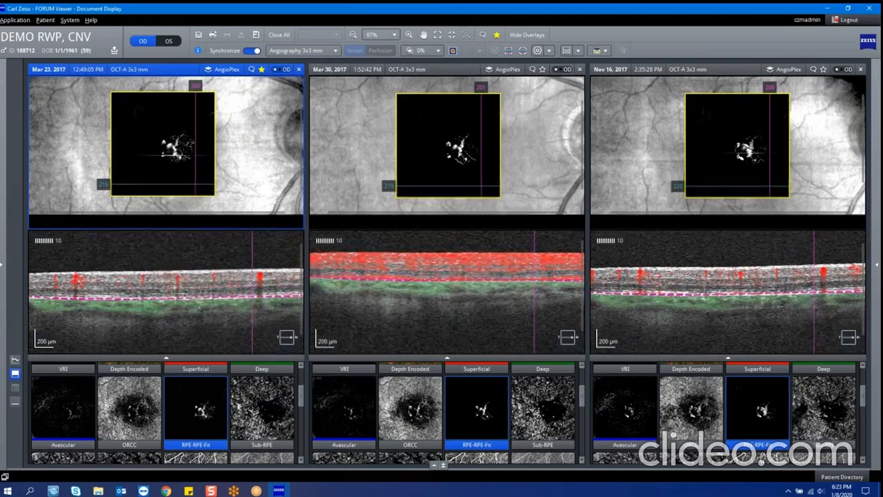
left_click(875, 269)
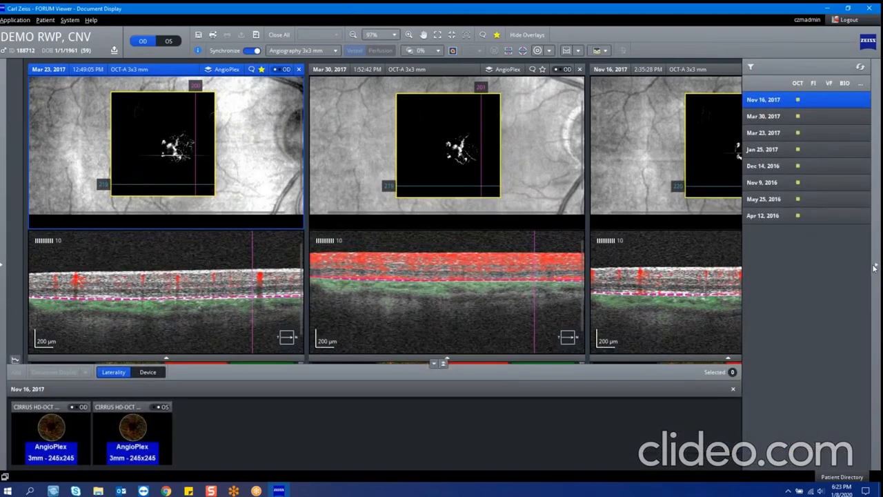
left_click(875, 269)
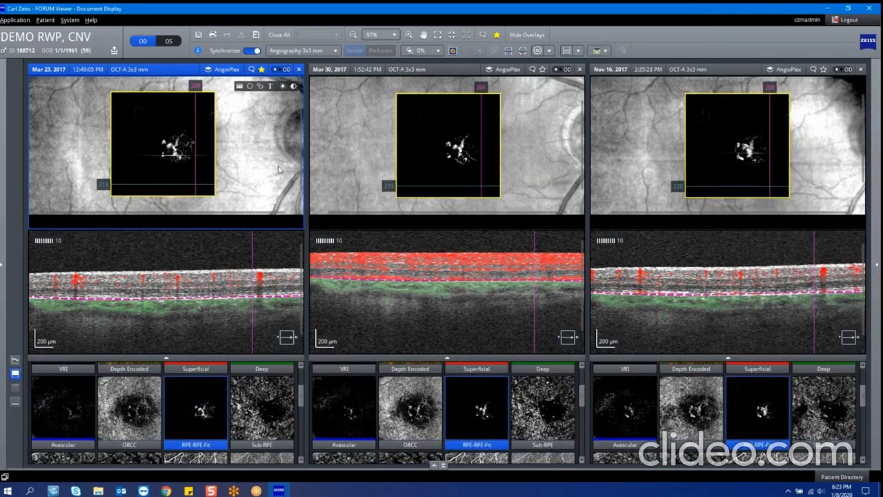
Step: Browse the AngioPlex and structure slab thumbnails, and hide them to give the en face and B-scan images more room
mouse_move(153, 136)
scroll(233, 390, "down", 5)
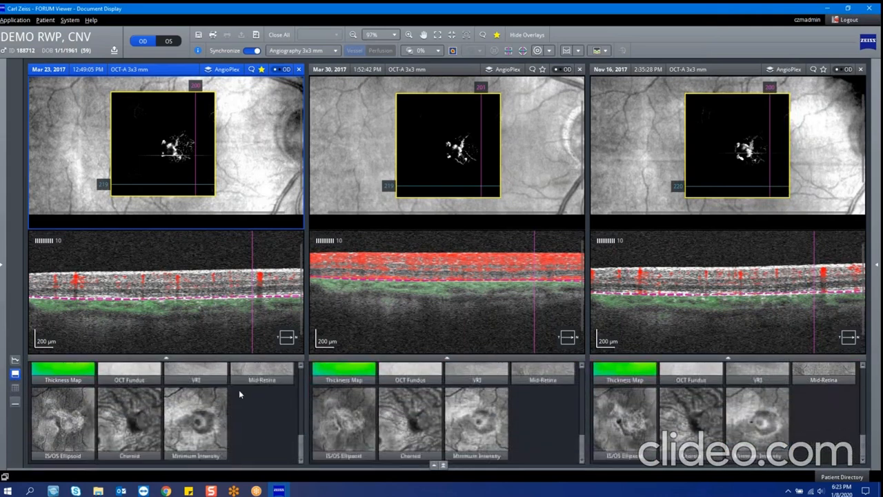
scroll(241, 391, "up", 3)
scroll(242, 393, "up", 4)
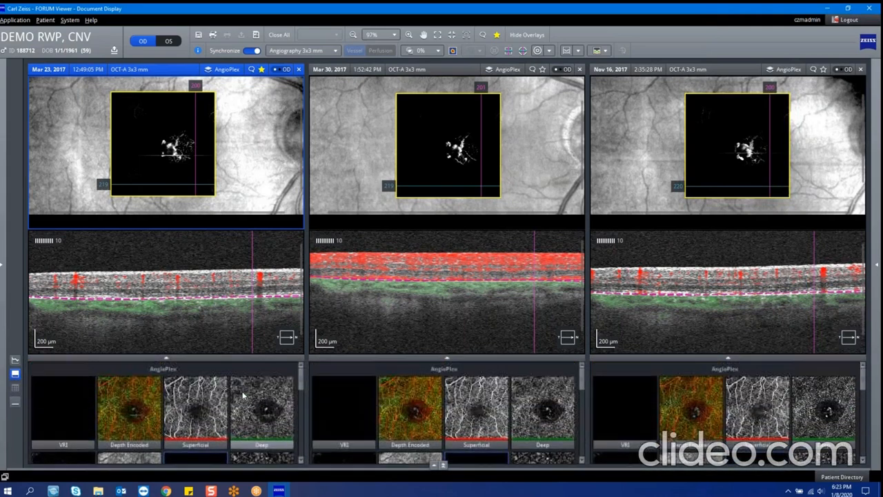
left_click(14, 401)
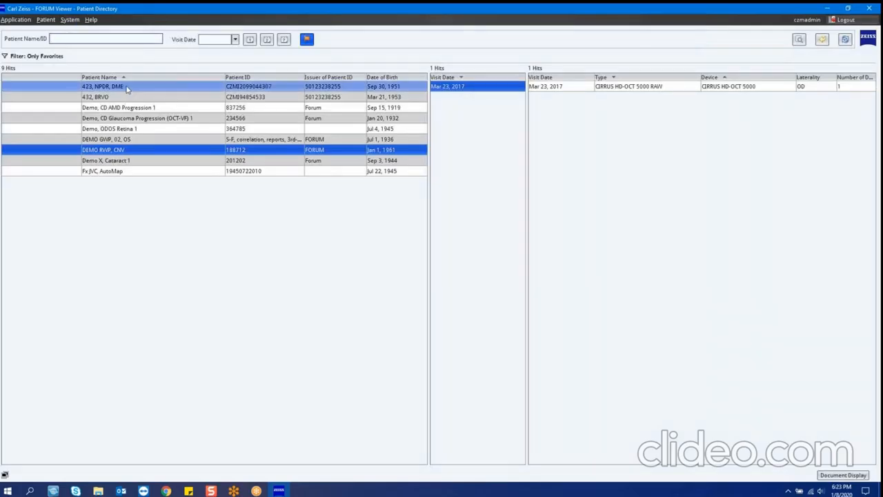
Step: Switch back to the NPDR, DME demo patient and open the Angiography Analysis again
double_click(103, 87)
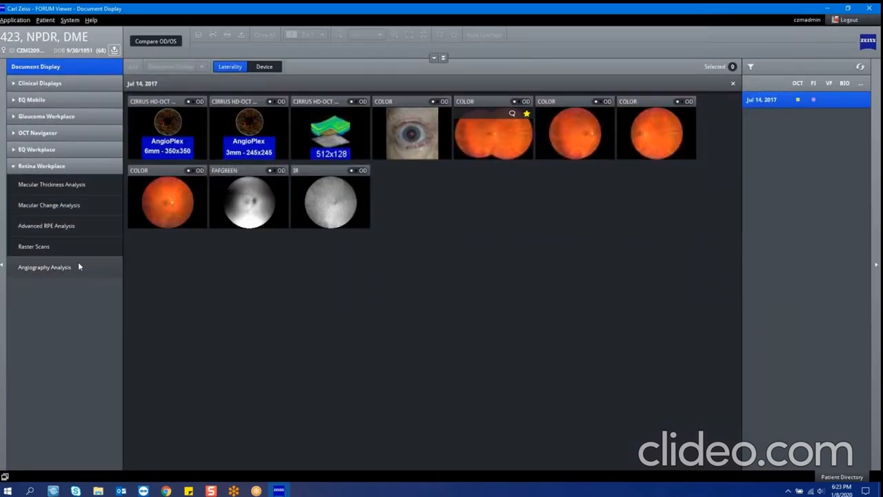
left_click(79, 264)
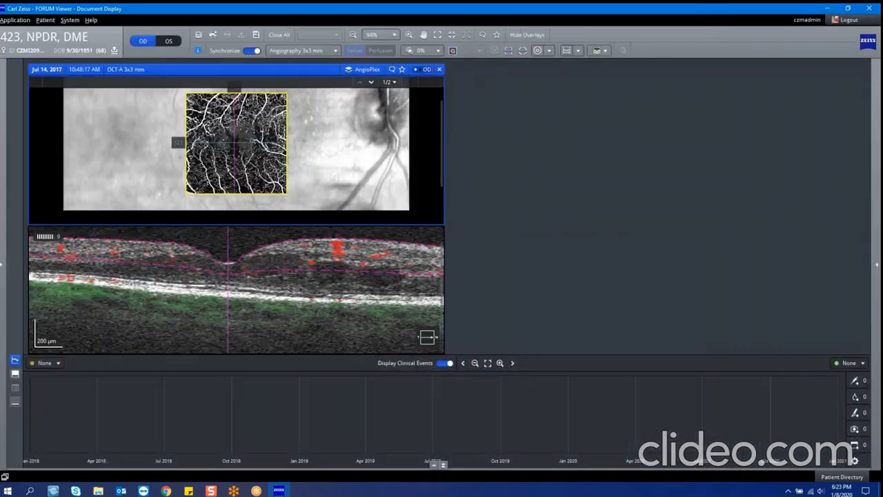
Step: Show the registered COLOR fundus image behind the angiography scan and remove it from the registered image list
left_click(369, 82)
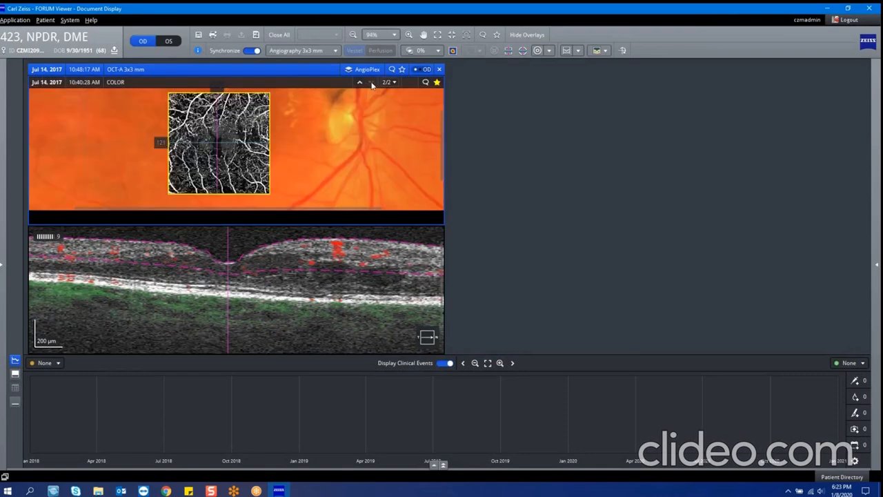
left_click(392, 82)
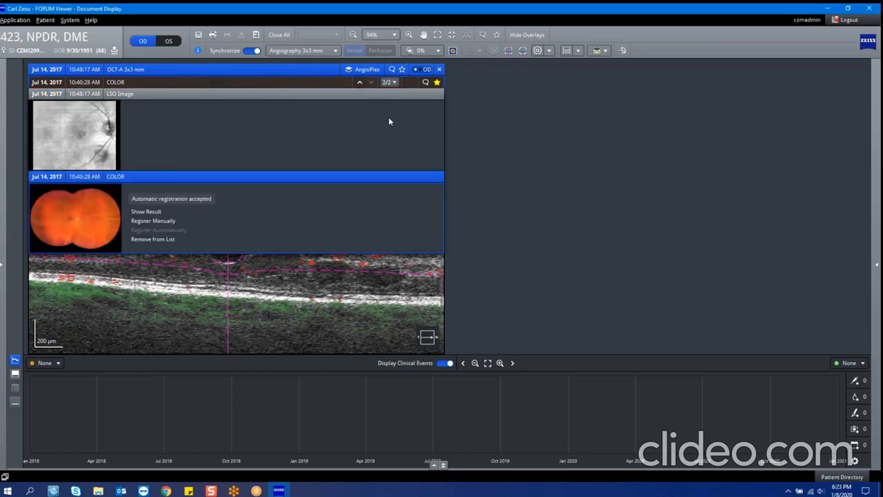
left_click(137, 238)
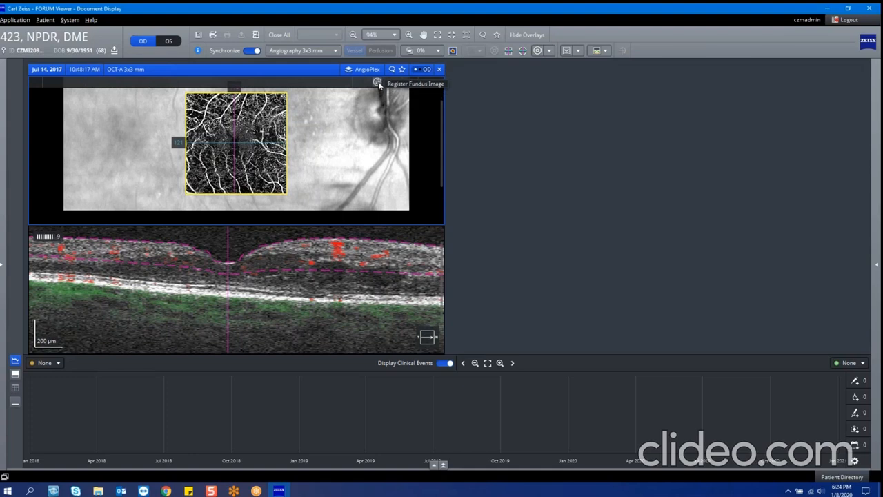
Step: Register the 10:40:13 AM COLOR (UWF) fundus image to the AngioPlex scan and accept the automatic registration
left_click(878, 266)
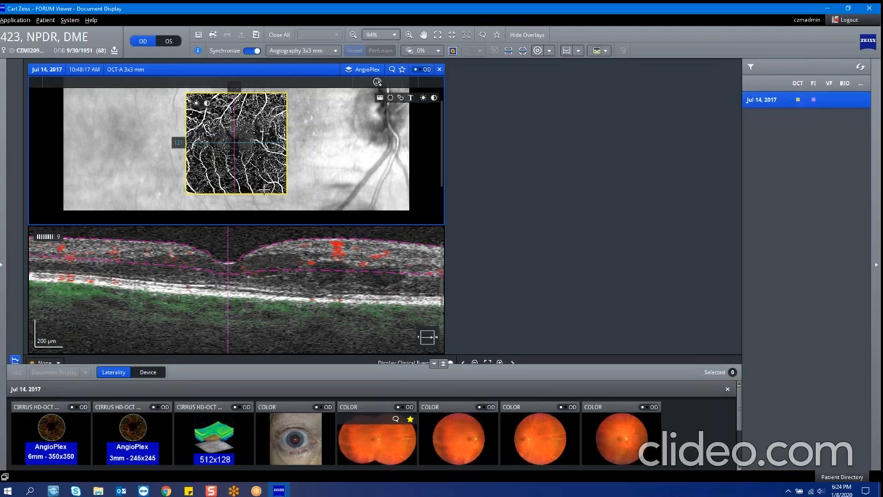
left_click(367, 447)
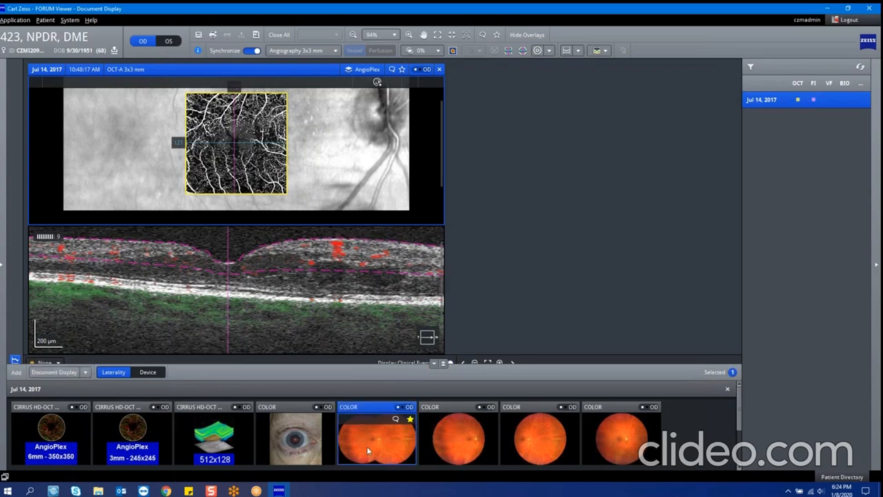
left_click(377, 82)
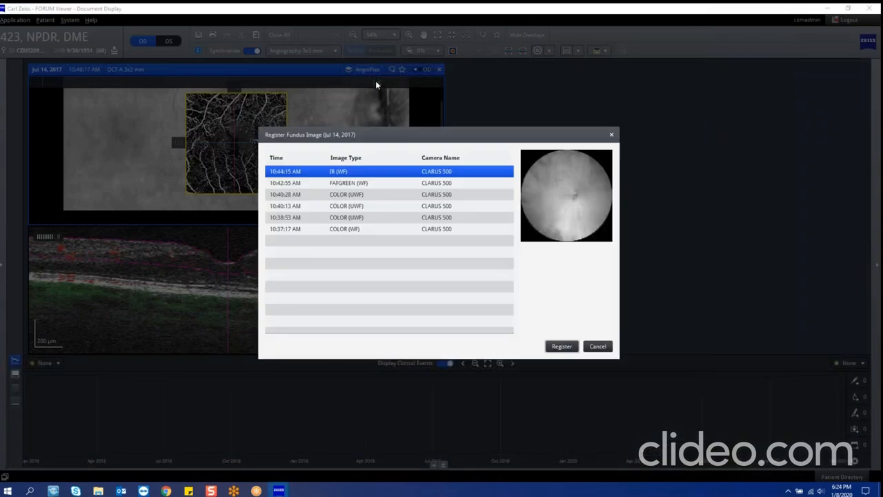
left_click(358, 206)
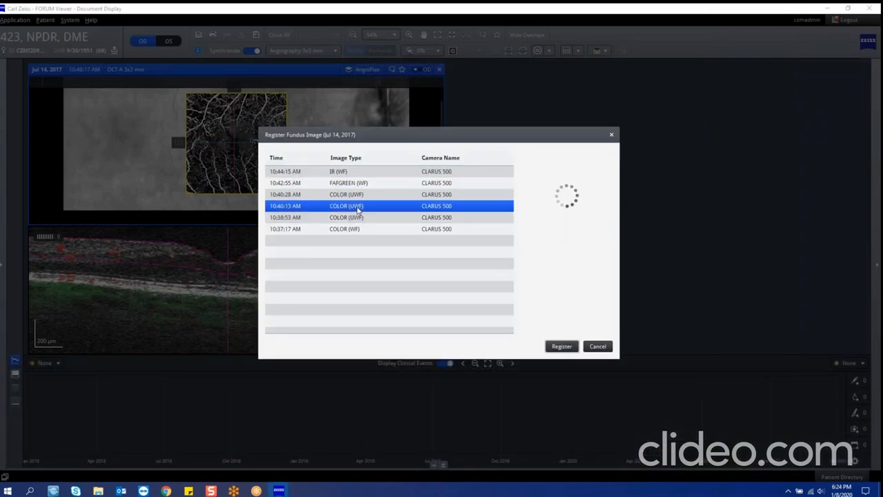
left_click(562, 345)
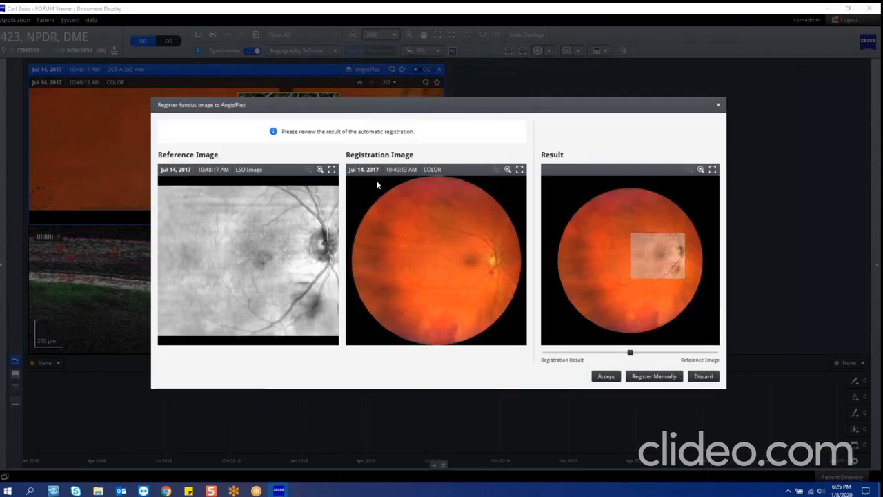
left_click(599, 378)
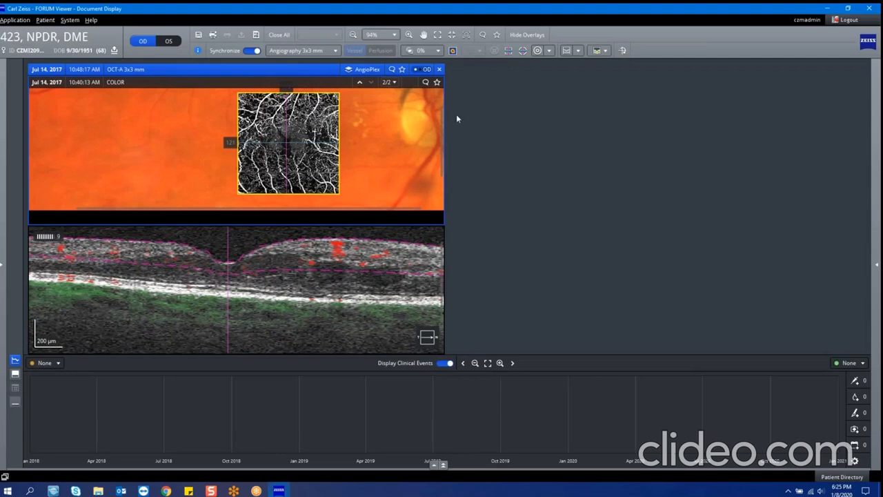
Step: Enlarge the registered exam, compare its Depth Encoded and Superficial slabs, and switch the background from the color fundus to the LSO image
double_click(392, 154)
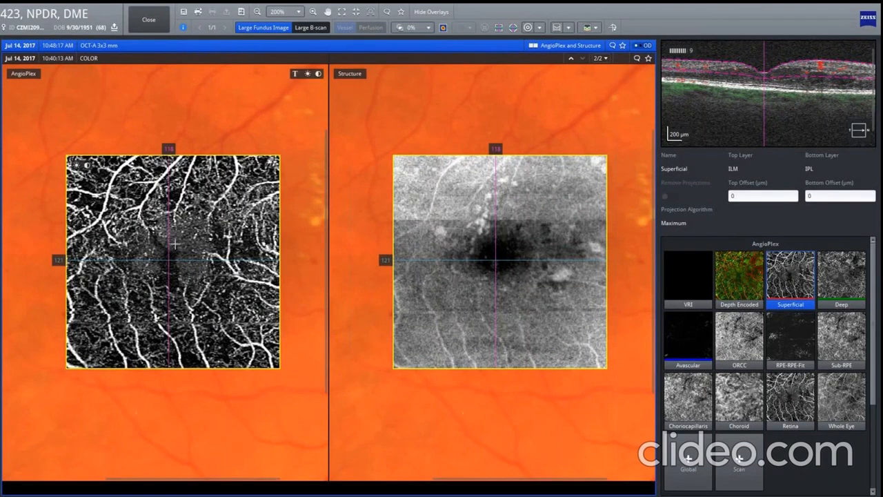
left_click(739, 276)
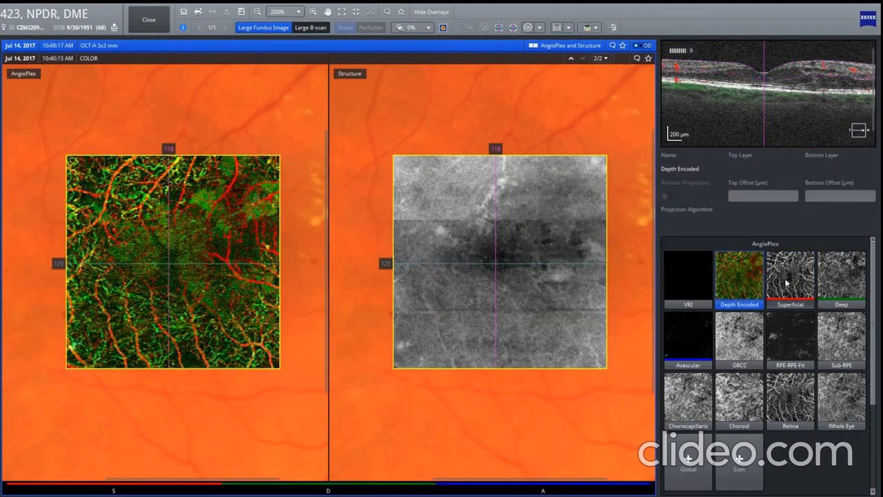
left_click(786, 274)
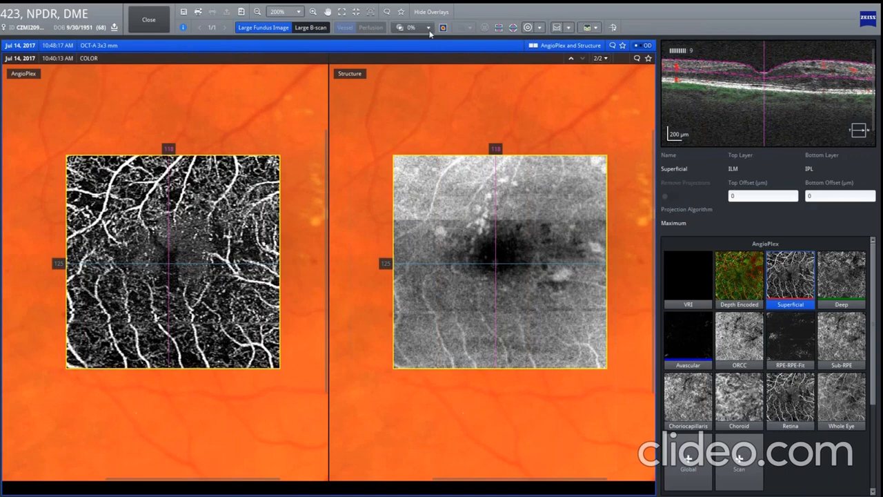
left_click(571, 58)
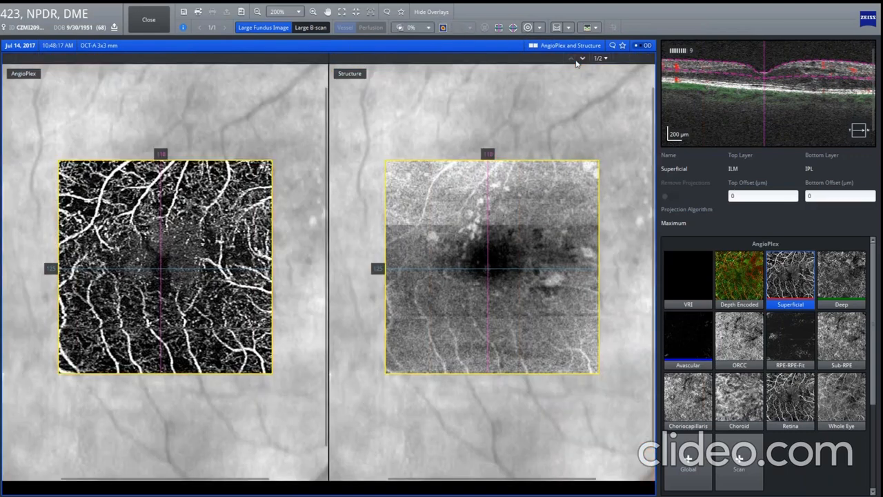
Step: Switch the scan background back to the COLOR fundus image and zoom out and back in on the registered scan in the standard layout
left_click(584, 59)
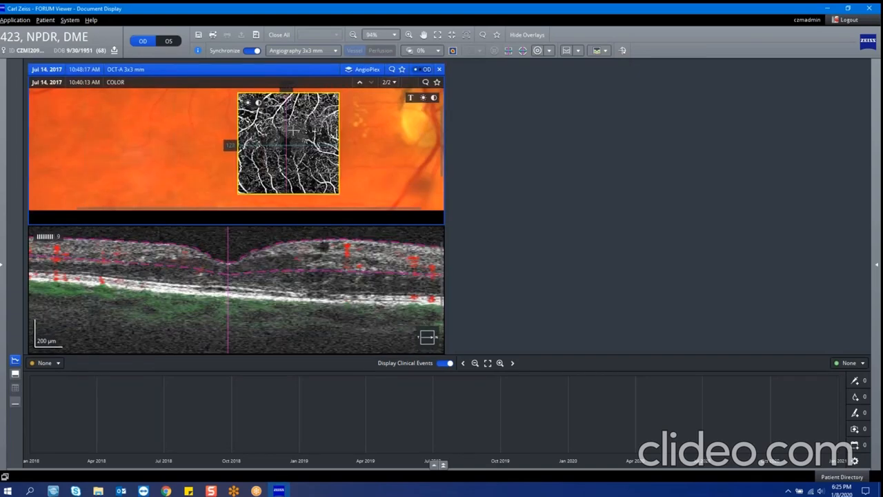
left_click(353, 35)
left_click(353, 34)
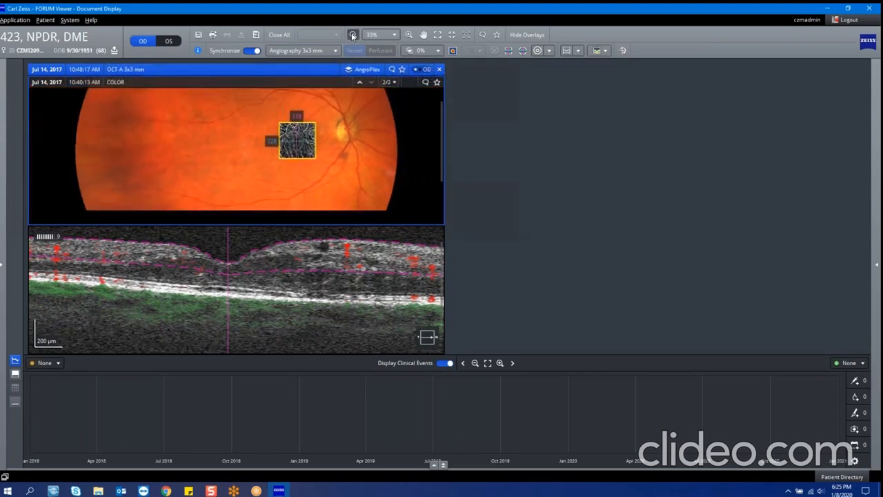
left_click(408, 38)
left_click(408, 38)
left_click(408, 38)
left_click(408, 38)
left_click(409, 38)
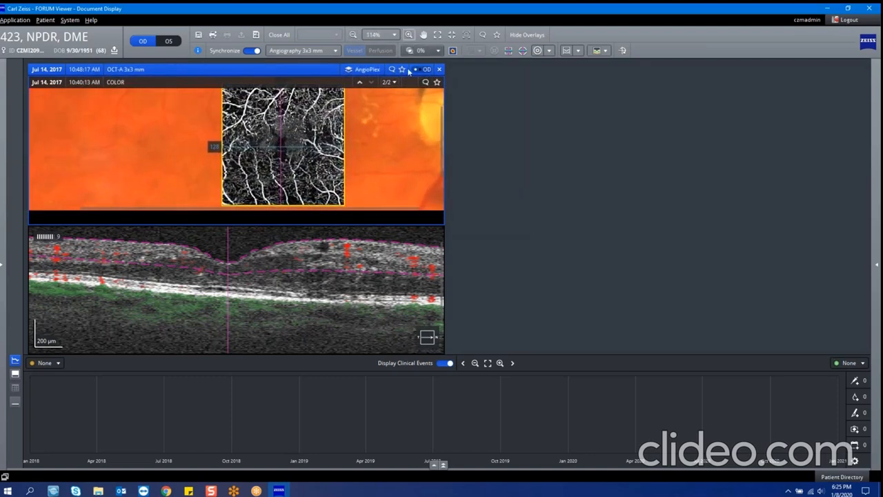
Step: Page through the B-scan slices, show the AngioPlex slab thumbnails in place of the progression graph, and review the exam enlarged
scroll(393, 176, "down", 15)
scroll(396, 169, "up", 20)
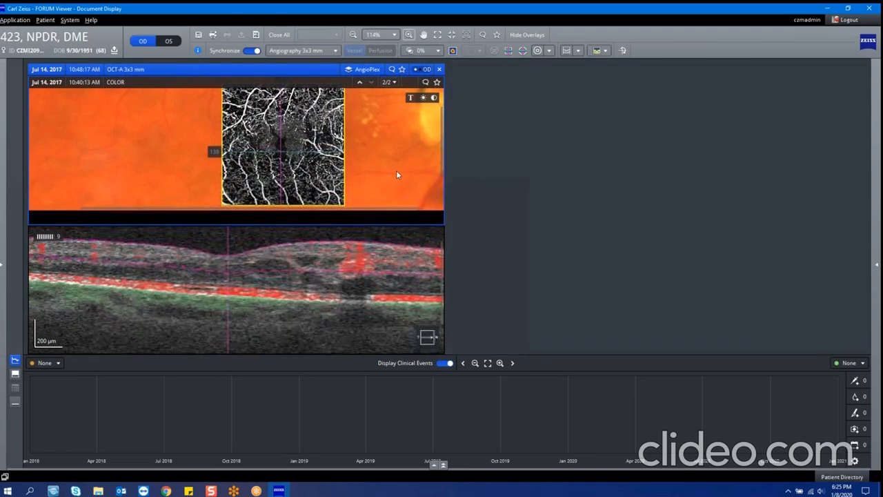
left_click(15, 375)
scroll(338, 404, "down", 3)
scroll(338, 404, "up", 3)
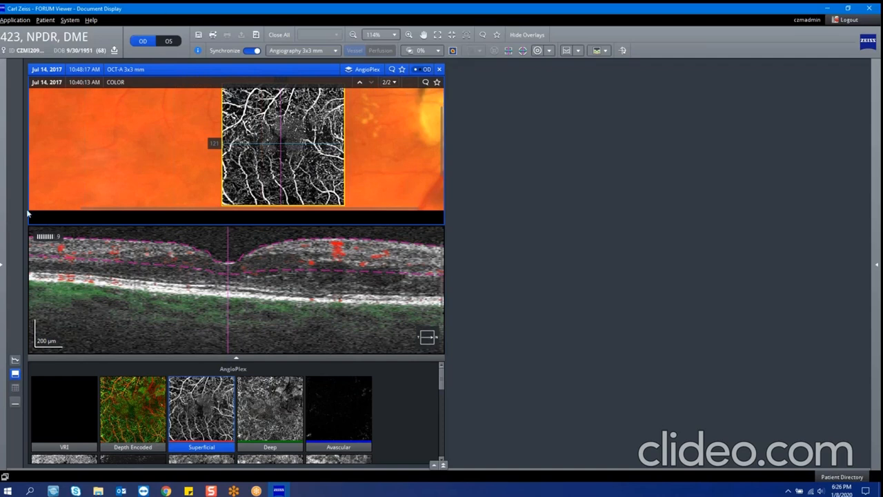
left_click(19, 373)
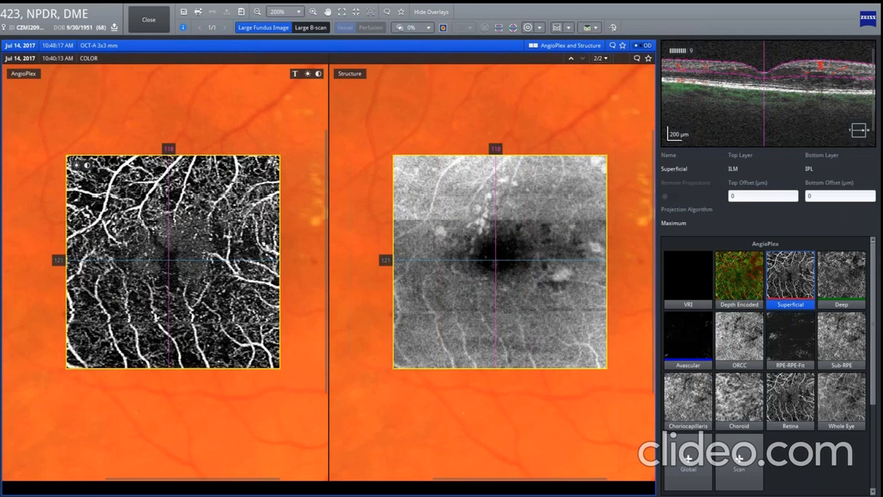
left_click(148, 20)
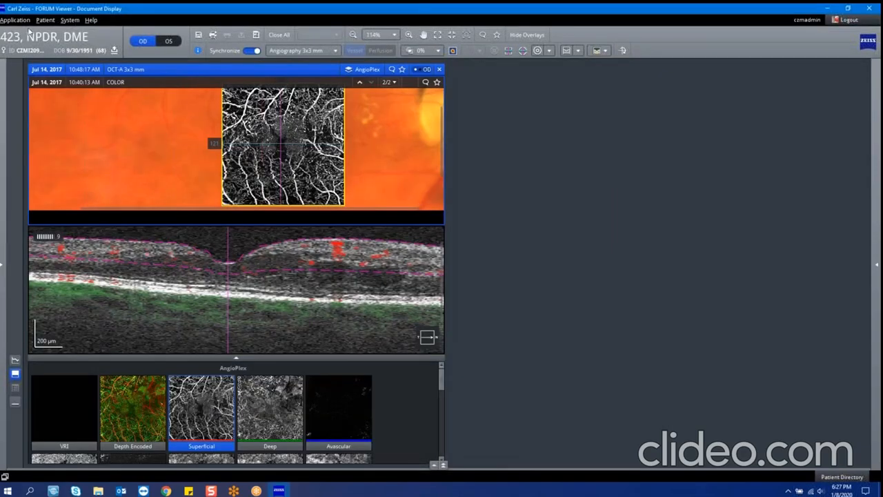
Step: Switch to the CD AMD Progression 1 demo patient and open the Macular Thickness Analysis
left_click(51, 39)
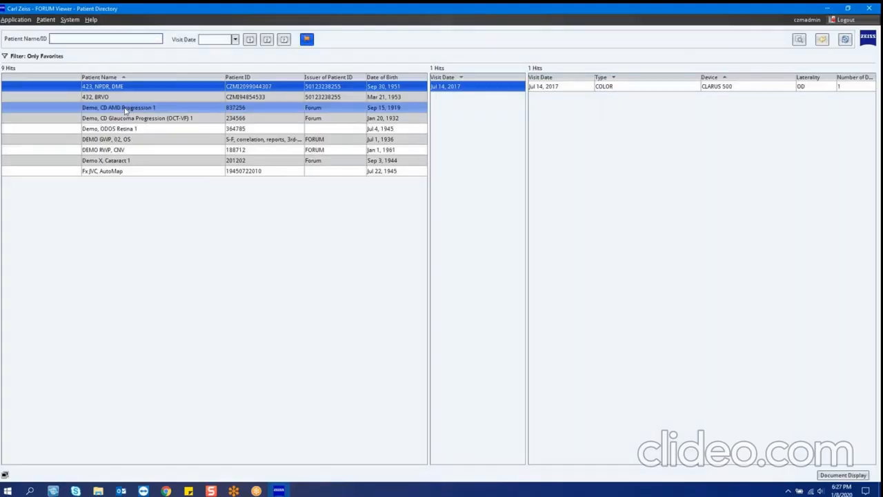
double_click(135, 129)
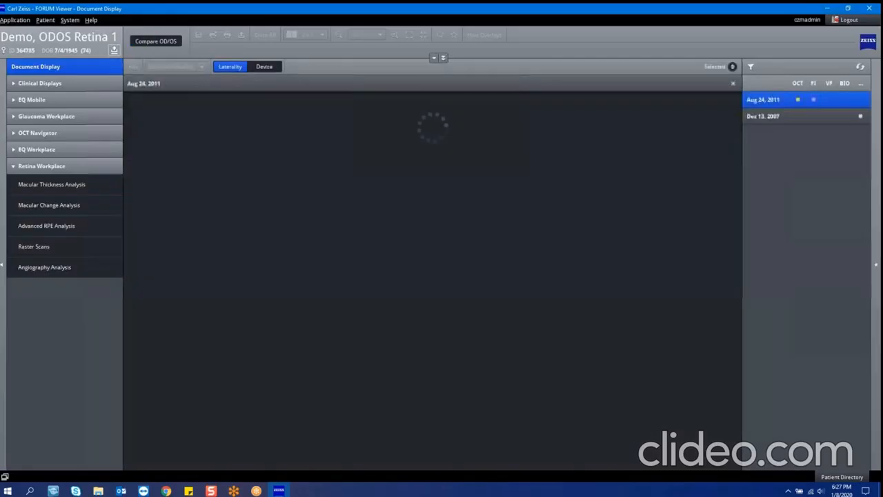
left_click(59, 40)
double_click(118, 108)
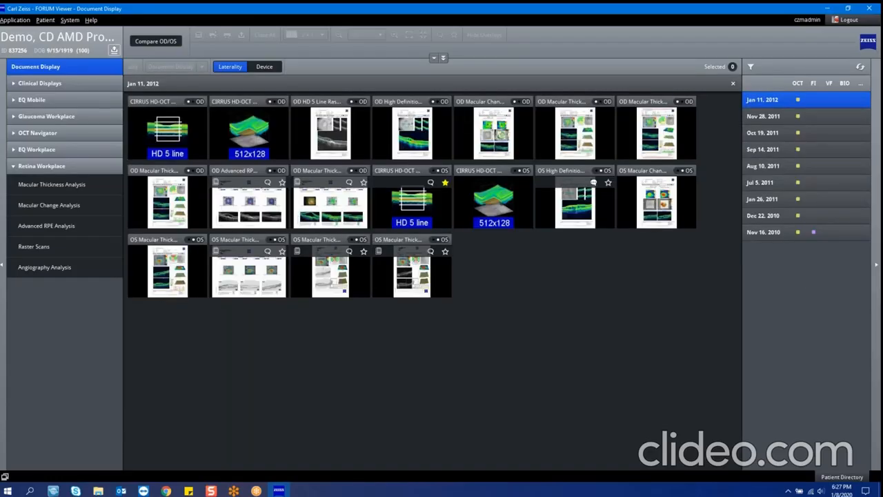
left_click(71, 184)
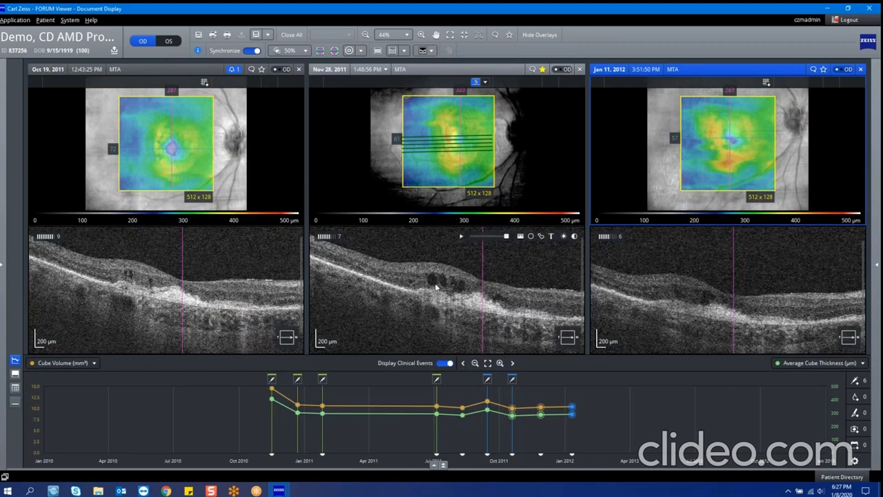
Step: Measure the height of the dark cyst in the Nov 28, 2011 B-scan, then reposition the measurement in the enlarged B-scan
left_click(521, 236)
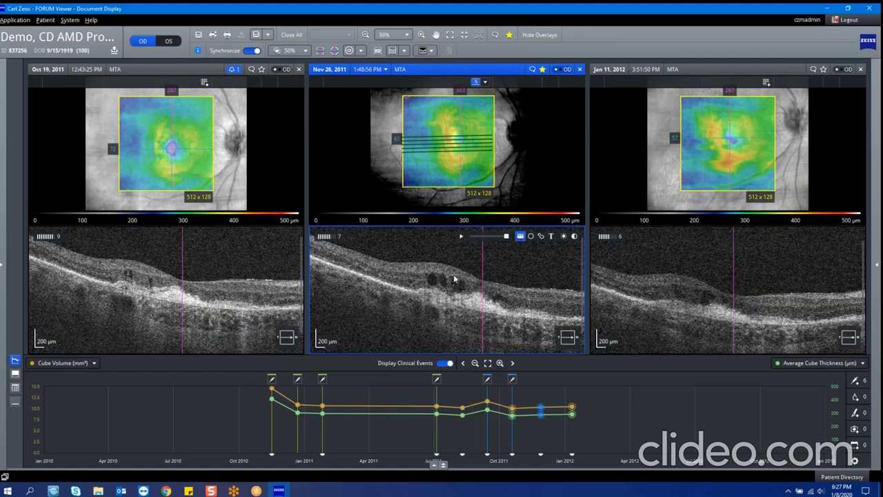
left_click_drag(434, 276, 434, 286)
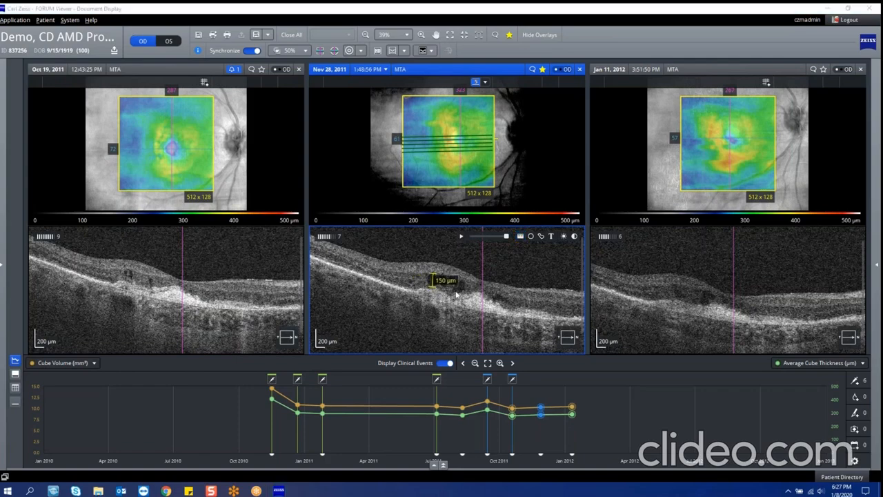
double_click(456, 294)
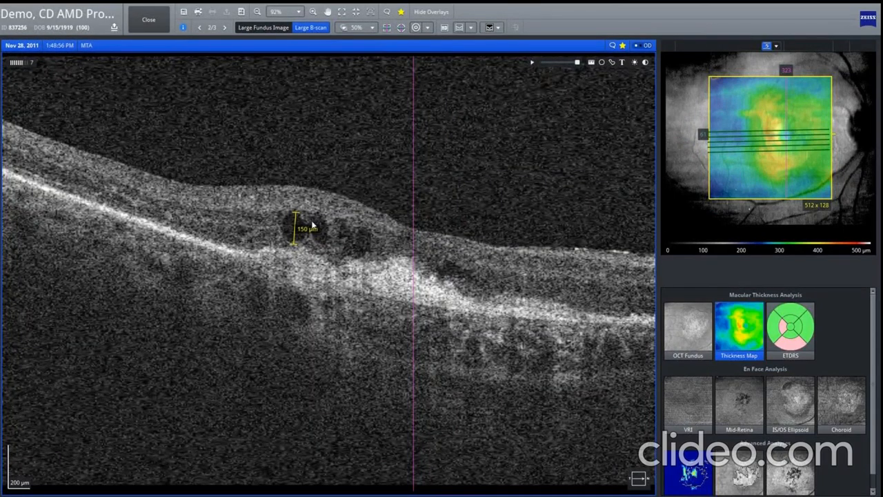
mouse_move(295, 217)
left_mouse_down()
mouse_move(325, 200)
mouse_move(299, 238)
mouse_move(300, 210)
mouse_move(292, 216)
left_mouse_up()
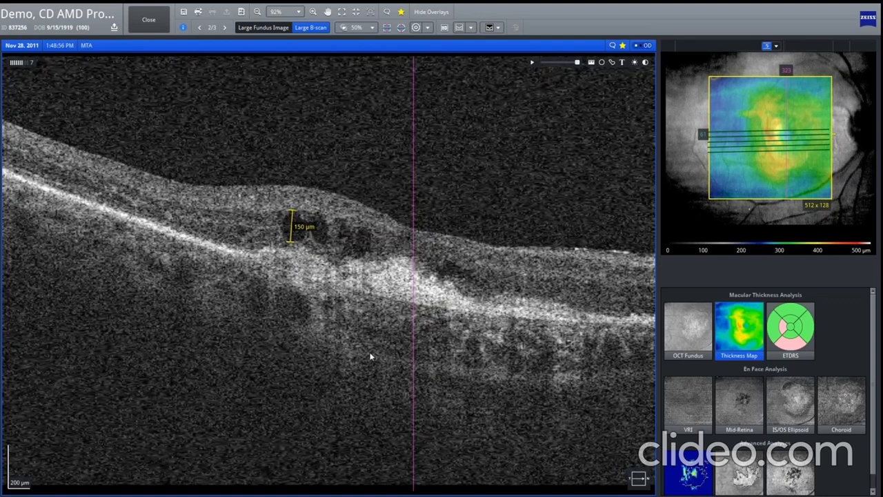
Step: Delete the cyst measurement, return to the three-exam layout, and move through the synchronized B-scan slices
right_click(292, 216)
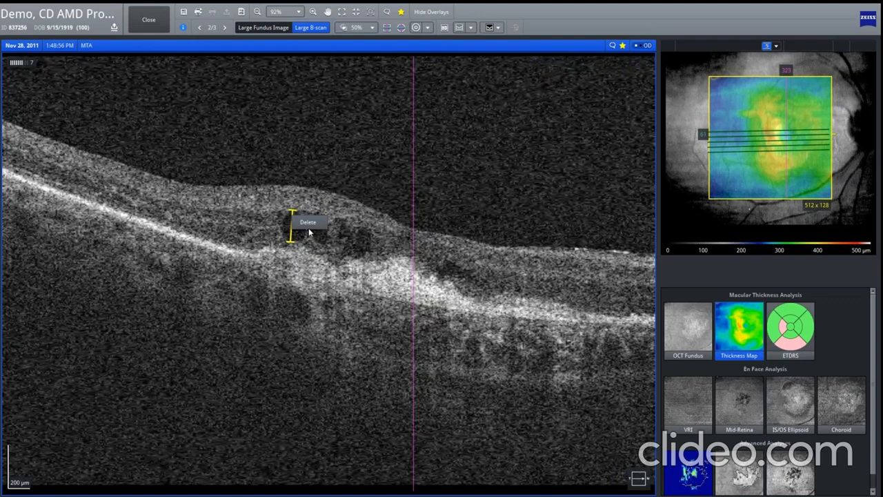
left_click(308, 223)
left_click(159, 29)
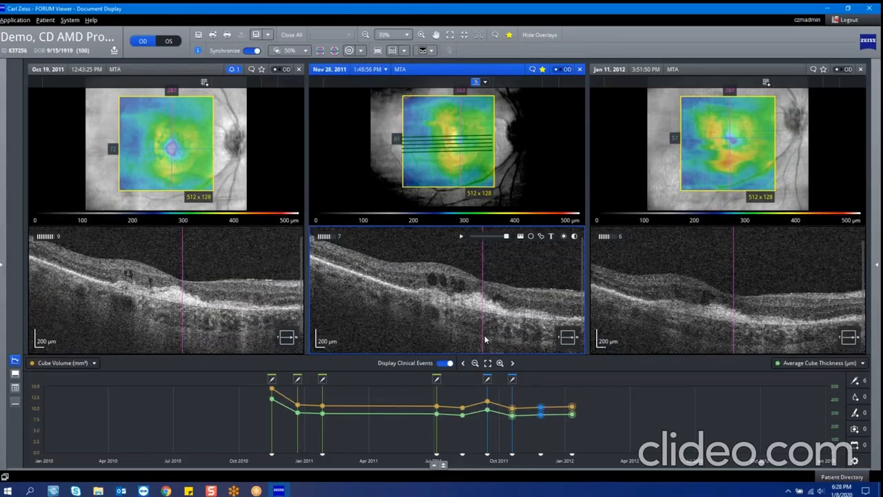
scroll(485, 331, "down", 9)
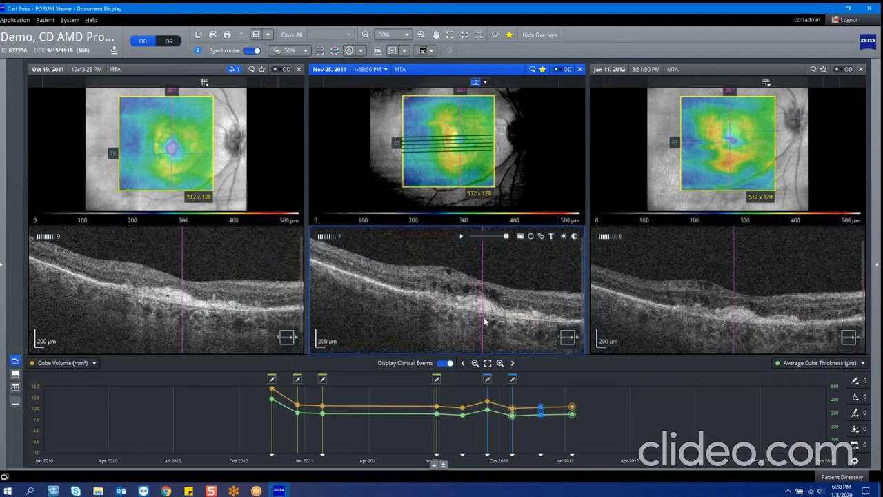